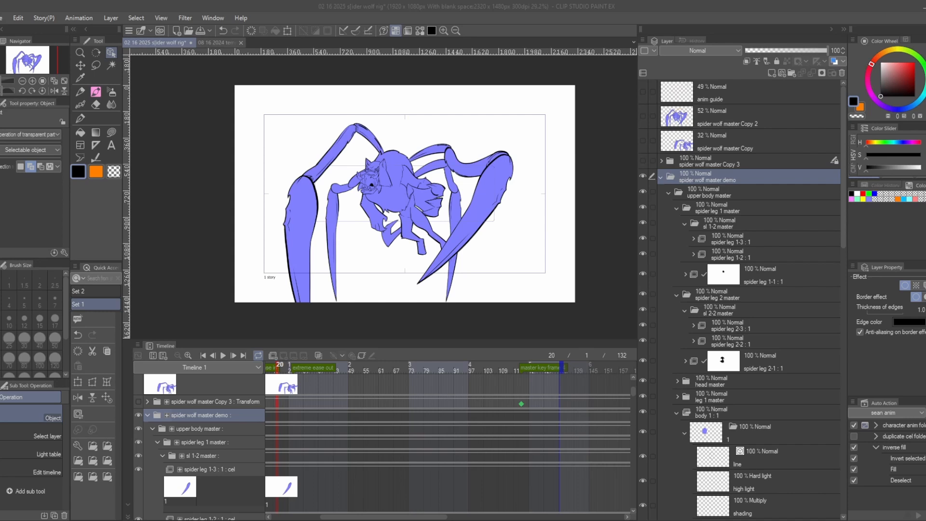
Switch to the tempered minds collages document and close it.
scroll(457, 234, "down", 1)
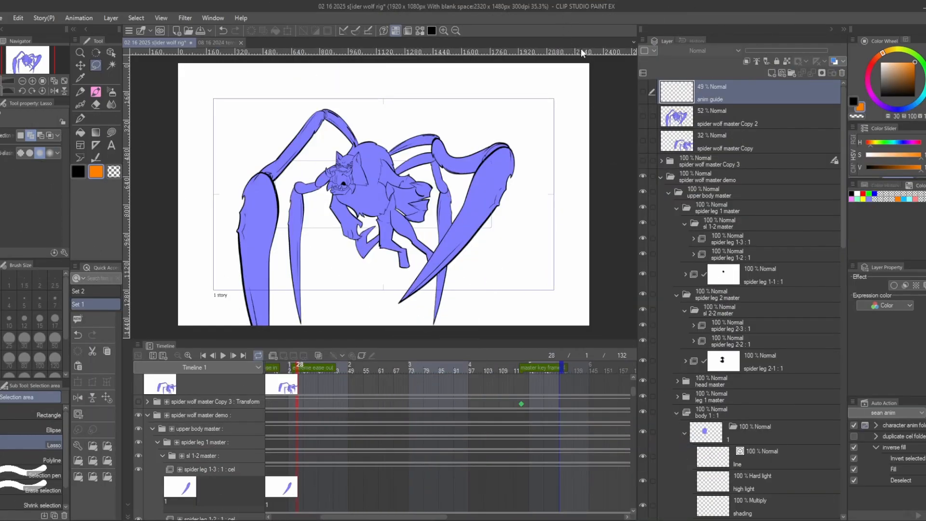
scroll(475, 145, "up", 2)
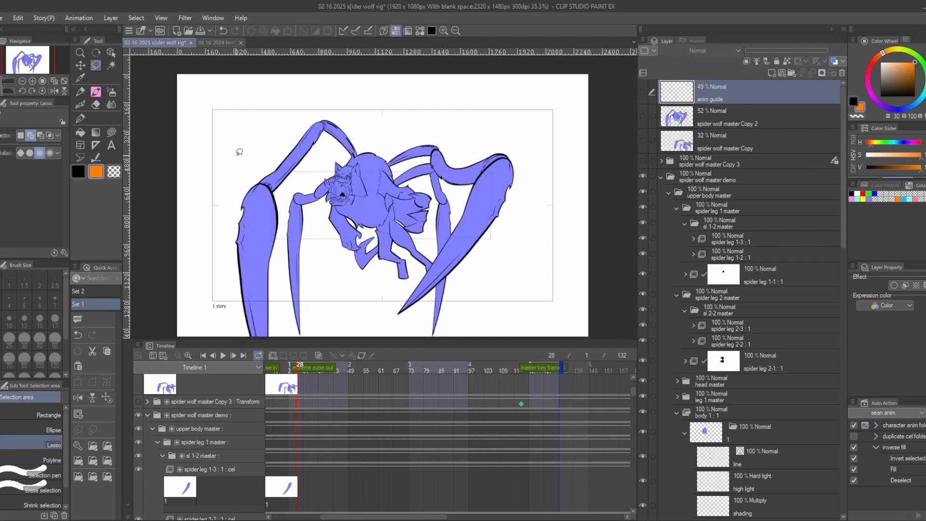
left_click(228, 43)
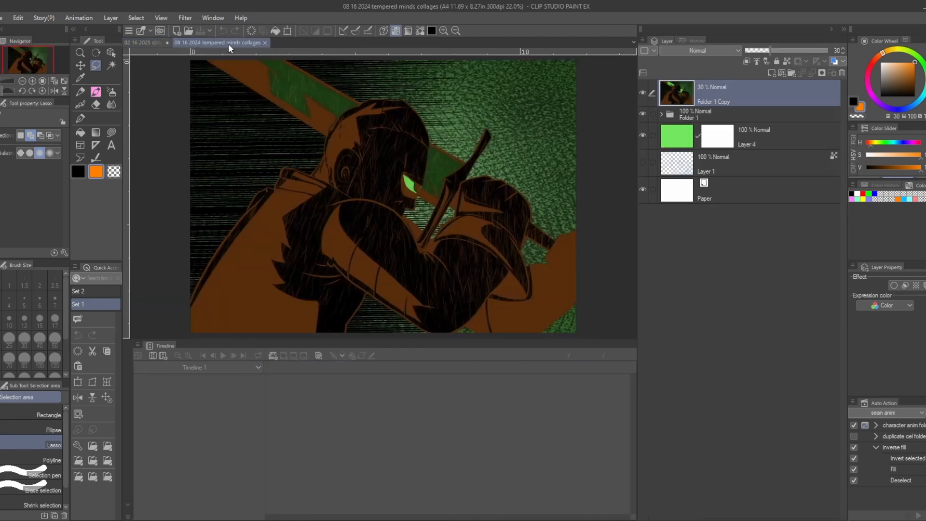
left_click(265, 43)
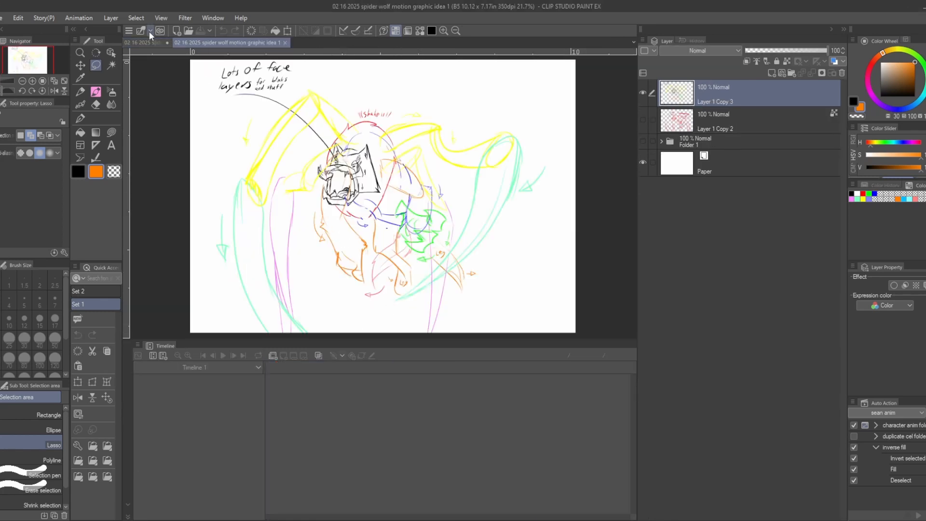
Hide Layer 1 Copy 3, show Folder 1 to view the storyboard thumbnails, and shrink the timeline area for more canvas space.
left_click(643, 93)
left_click(642, 141)
mouse_move(465, 234)
left_mouse_down()
mouse_move(472, 221)
mouse_move(432, 211)
mouse_move(428, 239)
mouse_move(458, 240)
mouse_move(435, 246)
mouse_move(418, 227)
left_mouse_up()
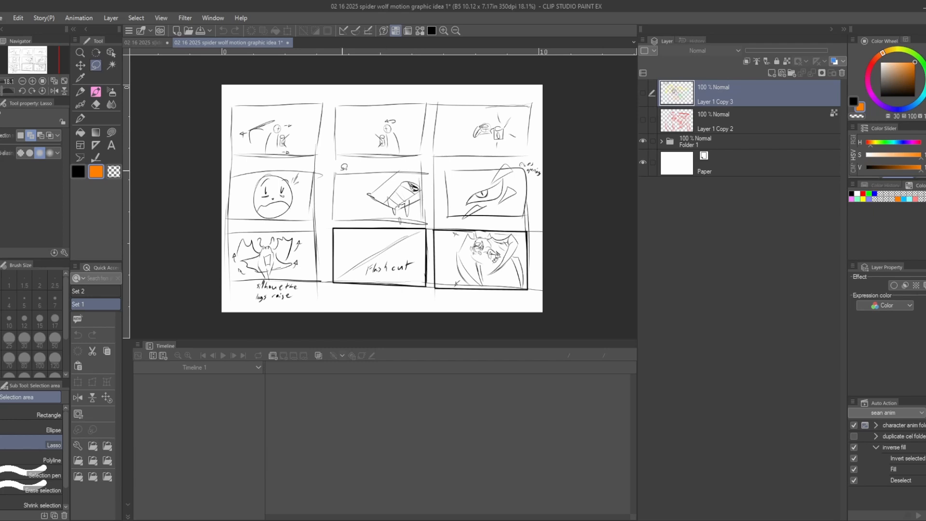
scroll(303, 125, "up", 1)
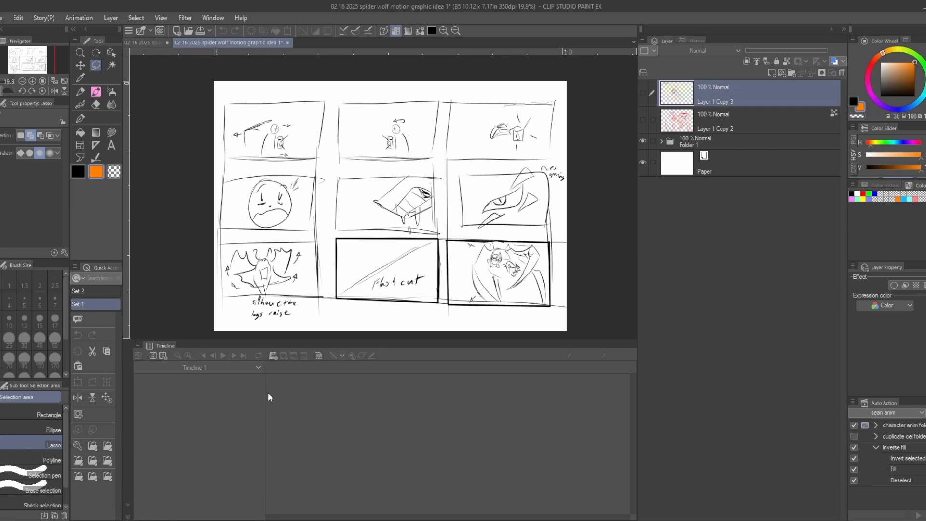
left_click_drag(253, 339, 231, 359)
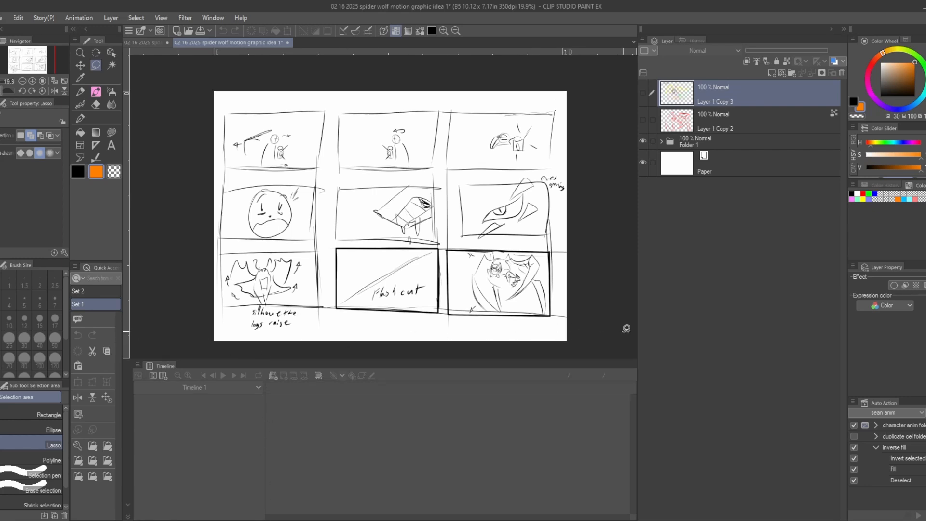
left_click_drag(638, 331, 637, 332)
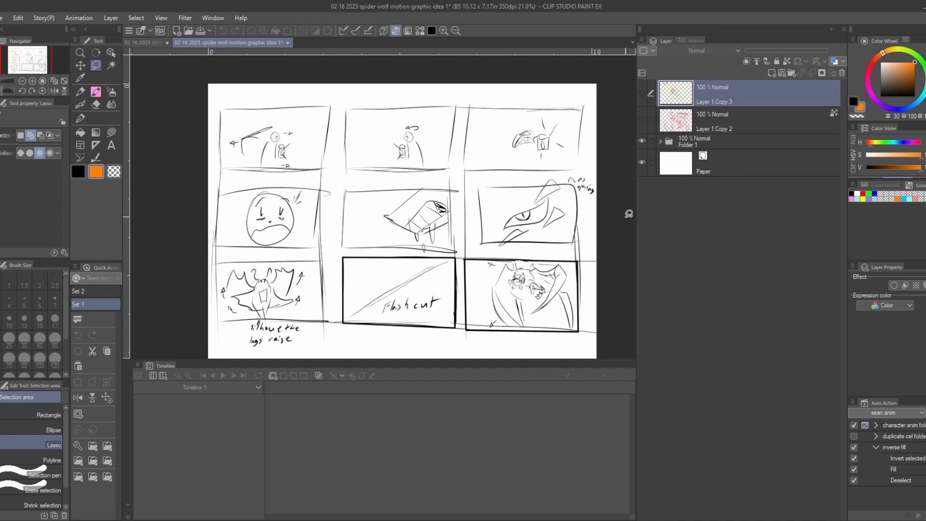
Hide Folder 1 and show Layer 1 Copy 2 to view the rough red pose sketch.
left_click(642, 141)
left_click(641, 120)
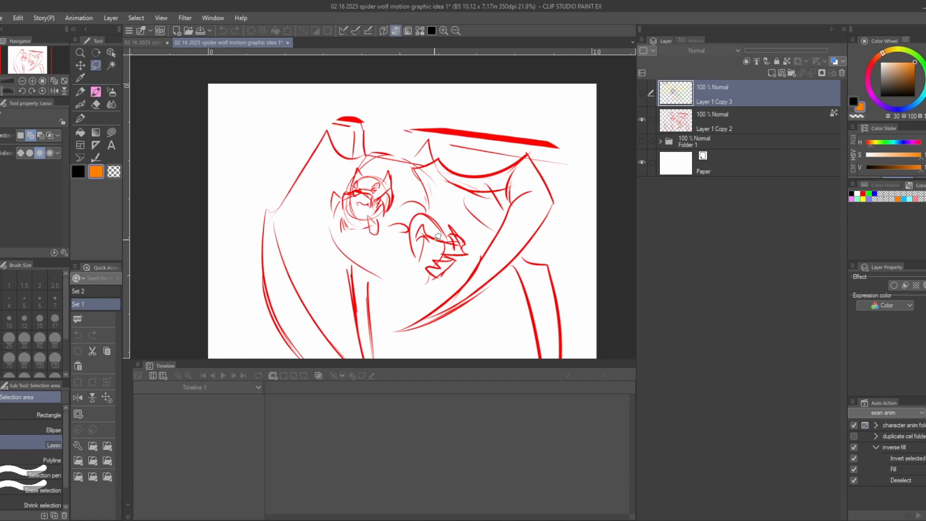
left_click_drag(414, 238, 390, 213)
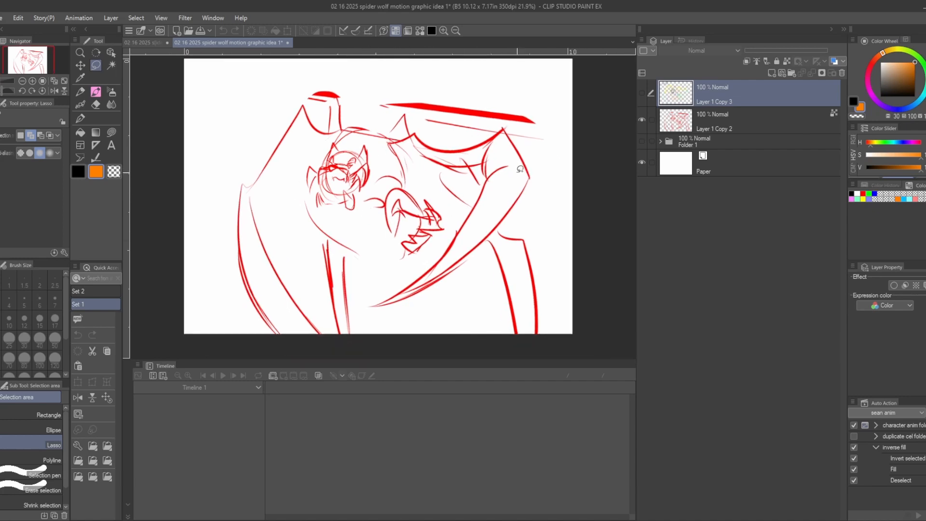
Show Layer 1 Copy 3 and hide Layer 1 Copy 2 to examine the colour-coded body part and motion plan.
left_click(642, 93)
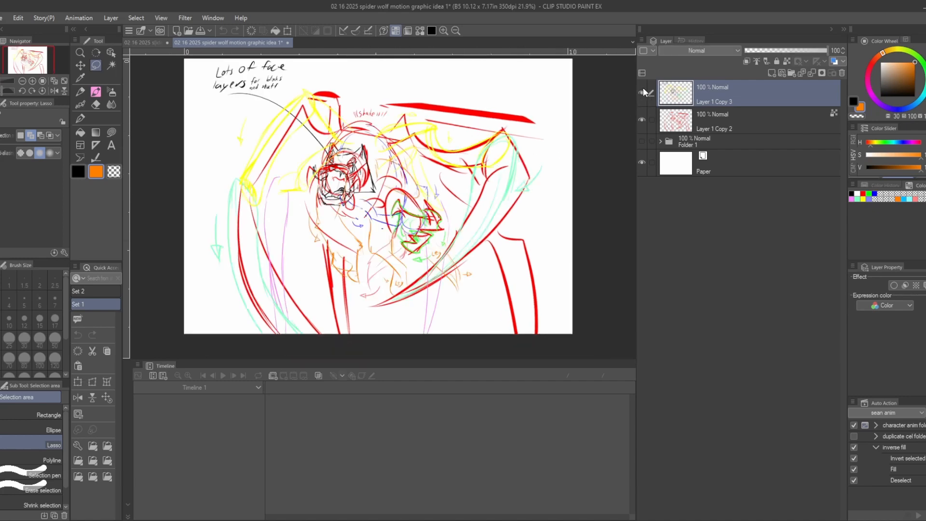
left_click(642, 120)
left_click_drag(433, 165, 459, 173)
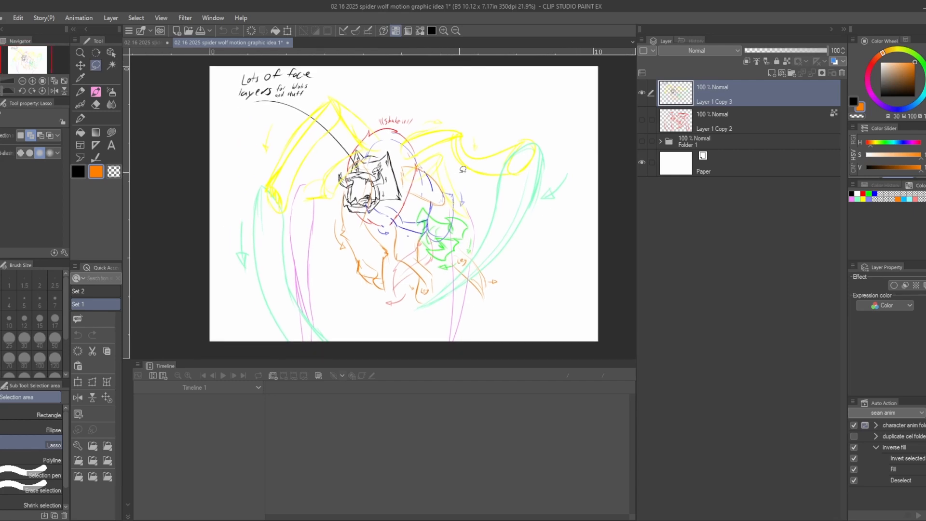
scroll(378, 148, "up", 1)
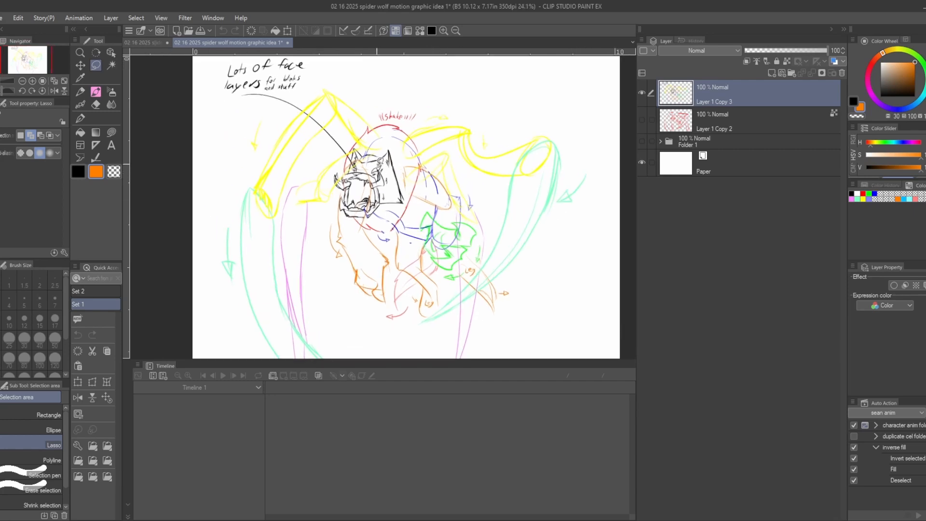
scroll(378, 147, "down", 1)
scroll(415, 121, "up", 1)
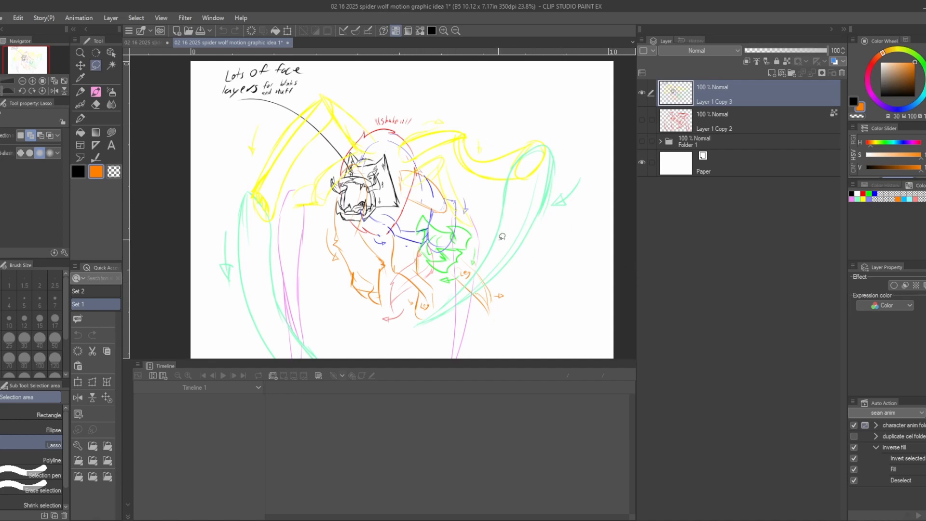
scroll(331, 195, "up", 1)
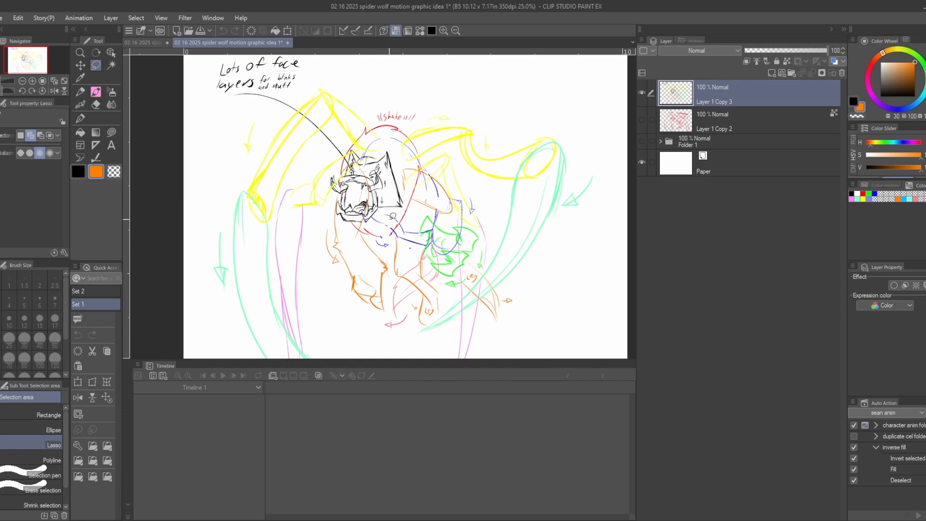
scroll(392, 217, "up", 1)
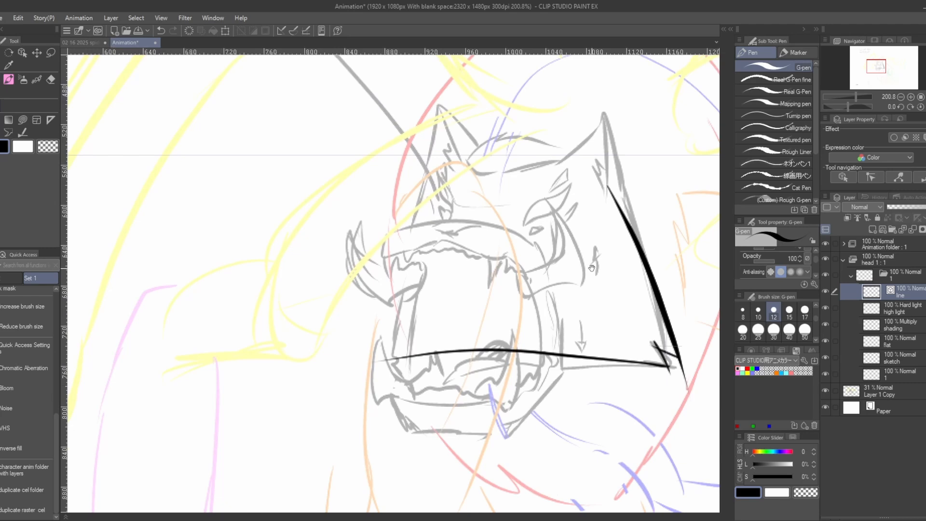
Ink the left side of the head outline with the G-pen, add a jagged lower-left corner, and erase its stray ends.
mouse_move(591, 268)
left_mouse_down()
mouse_move(587, 246)
mouse_move(583, 269)
left_mouse_up()
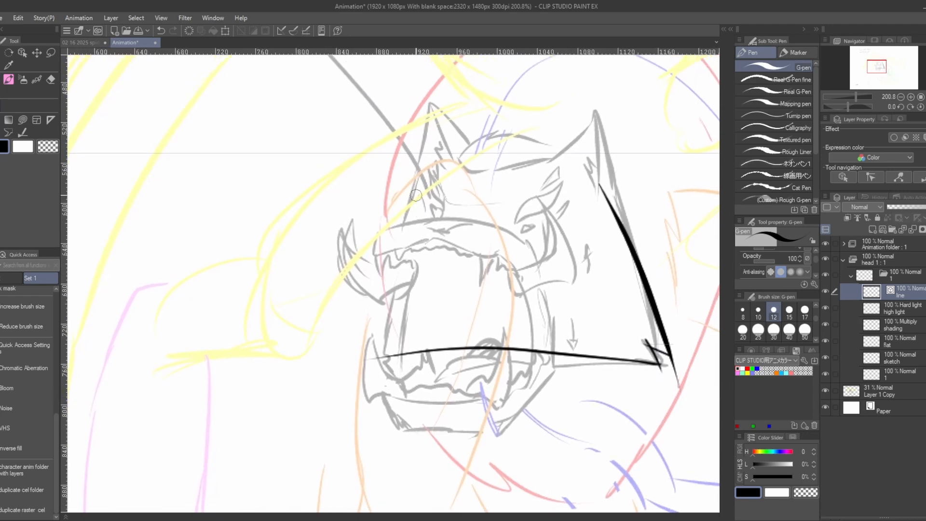
left_click_drag(414, 195, 368, 360)
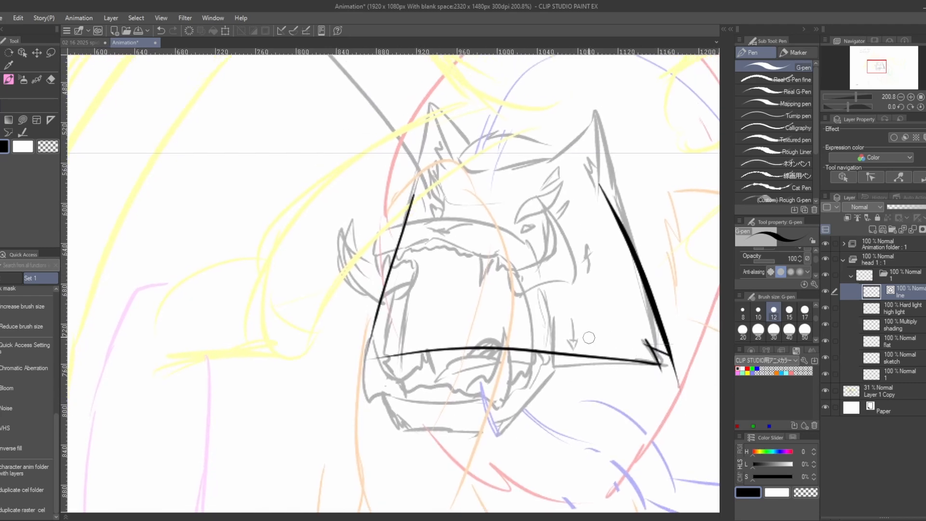
scroll(371, 350, "up", 4)
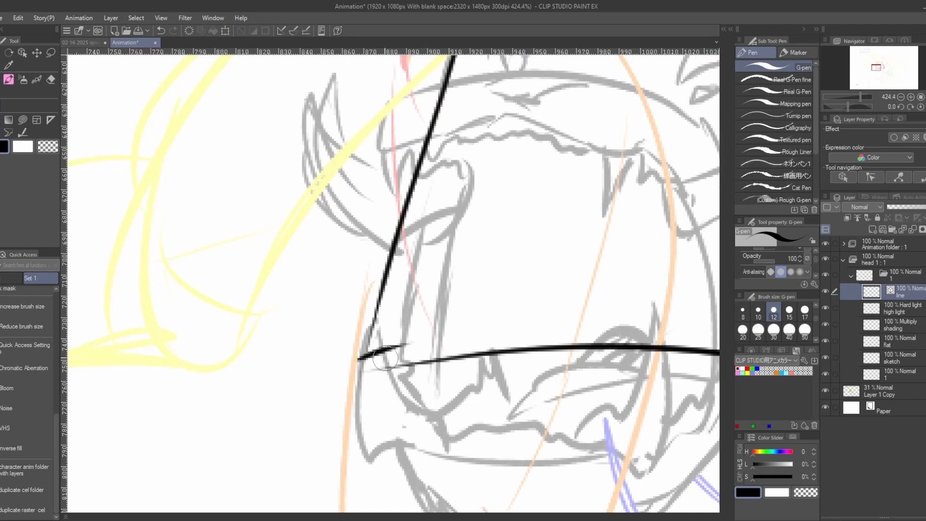
left_click_drag(395, 341, 362, 410)
key("e")
left_click_drag(379, 373, 359, 375)
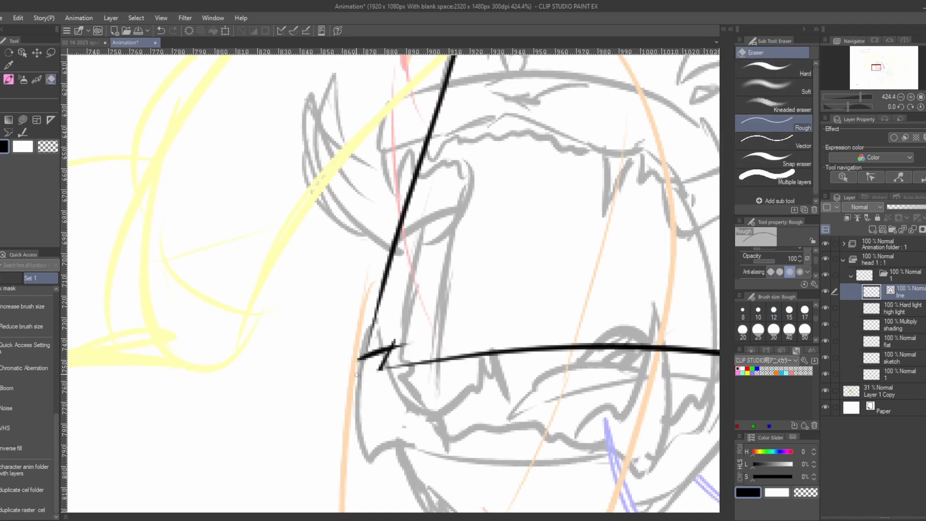
left_click_drag(394, 339, 410, 343)
Erase the stray line ends at the jagged lower-right corner of the head outline.
scroll(388, 343, "down", 8)
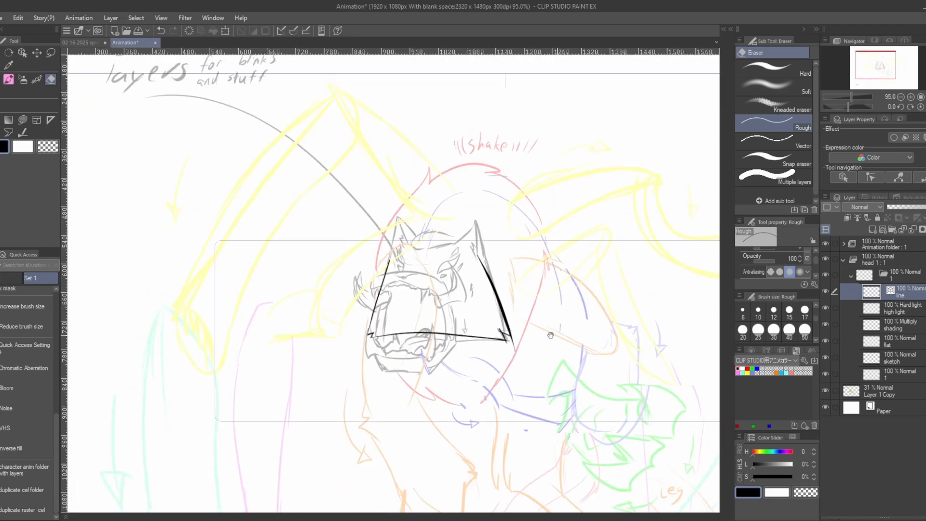
left_click_drag(551, 336, 663, 260)
mouse_move(585, 269)
left_mouse_down()
mouse_move(532, 272)
mouse_move(561, 231)
mouse_move(587, 227)
left_mouse_up()
mouse_move(520, 273)
left_mouse_down()
mouse_move(549, 283)
mouse_move(527, 315)
mouse_move(493, 277)
left_mouse_up()
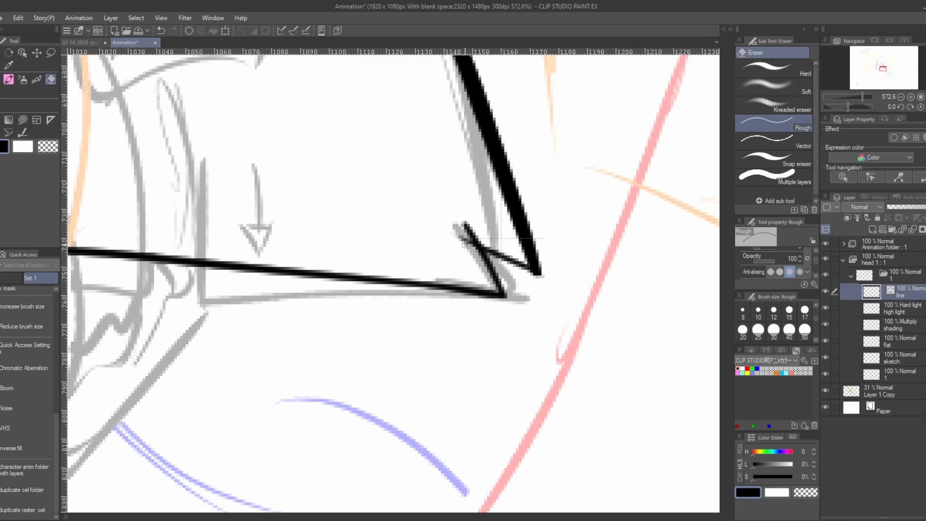
mouse_move(465, 245)
left_mouse_down()
mouse_move(476, 227)
mouse_move(461, 224)
left_mouse_up()
Ink the outer outline of the wolf's right ear with the G-pen, joining it to the side of the head.
key("p")
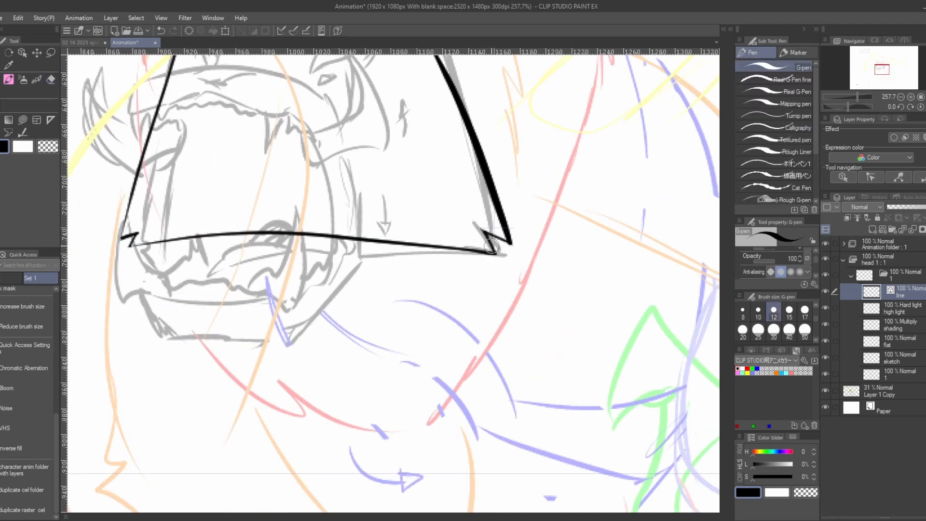
scroll(497, 244, "down", 3)
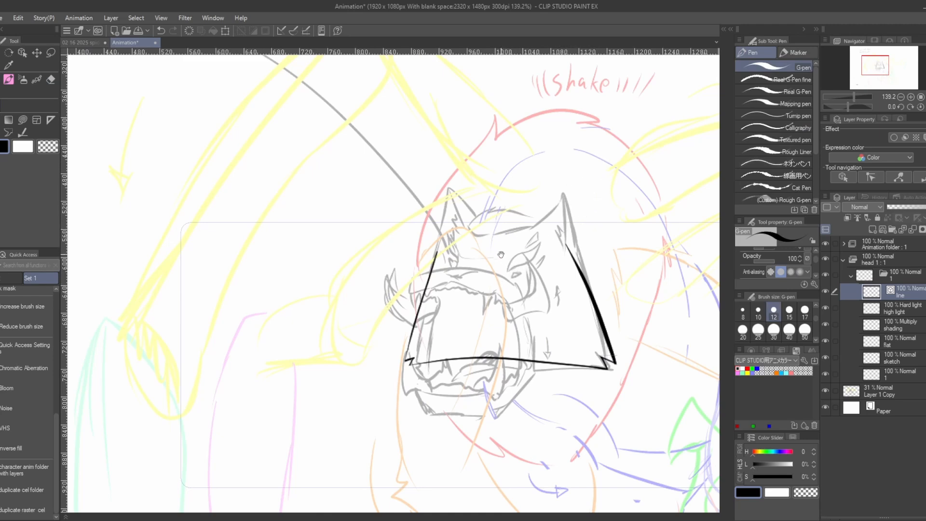
scroll(553, 220, "up", 3)
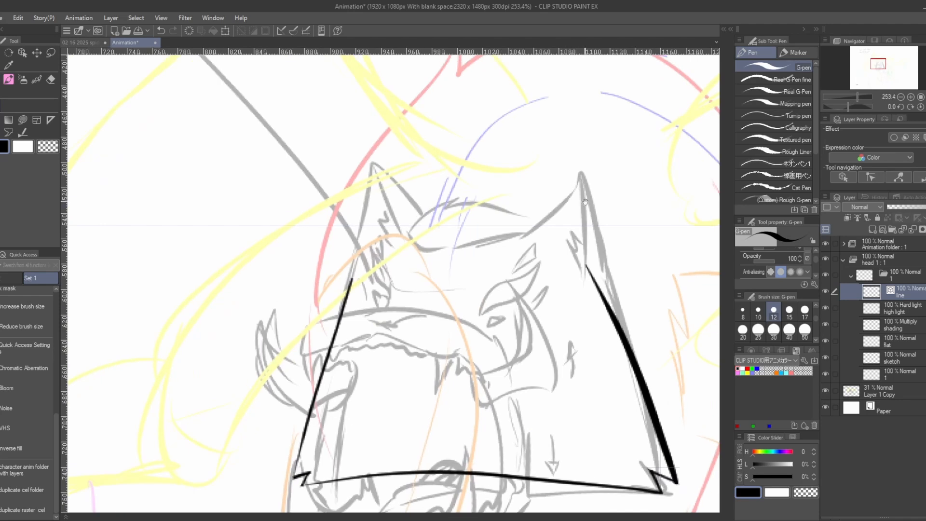
mouse_move(585, 202)
left_mouse_down()
mouse_move(587, 222)
mouse_move(555, 258)
mouse_move(558, 271)
mouse_move(549, 242)
mouse_move(590, 191)
mouse_move(607, 362)
left_mouse_up()
mouse_move(590, 283)
left_mouse_down()
mouse_move(602, 271)
mouse_move(586, 295)
left_mouse_up()
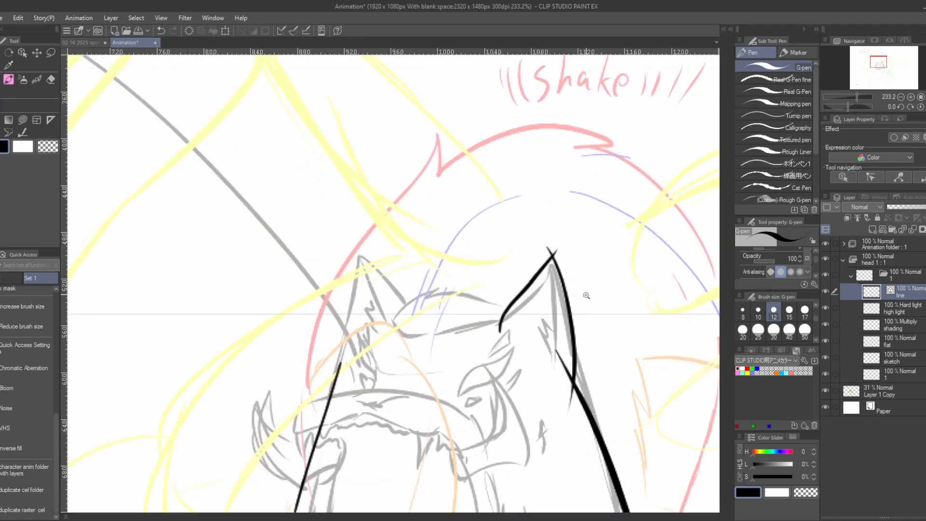
left_click_drag(553, 345, 573, 297)
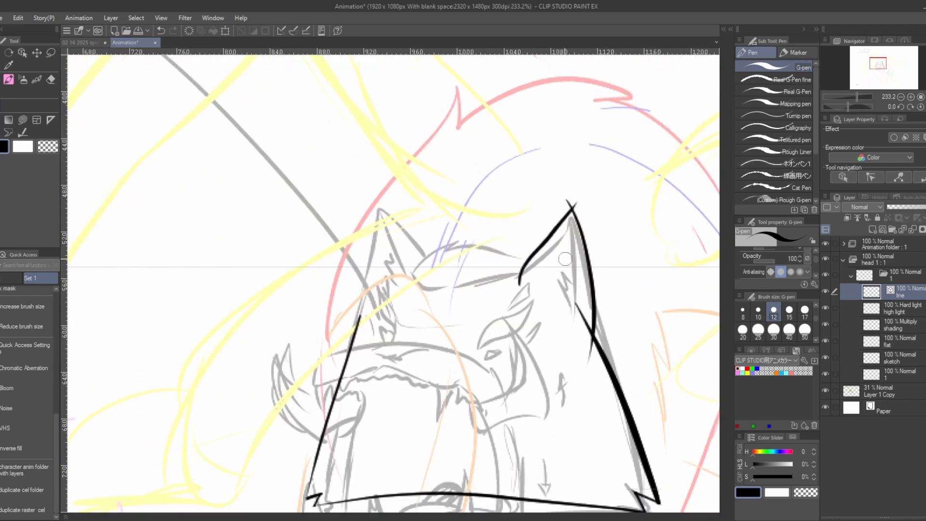
Trim the overshooting lines at the right ear's tip with the Rough eraser and the G-pen in transparent colour.
key("e")
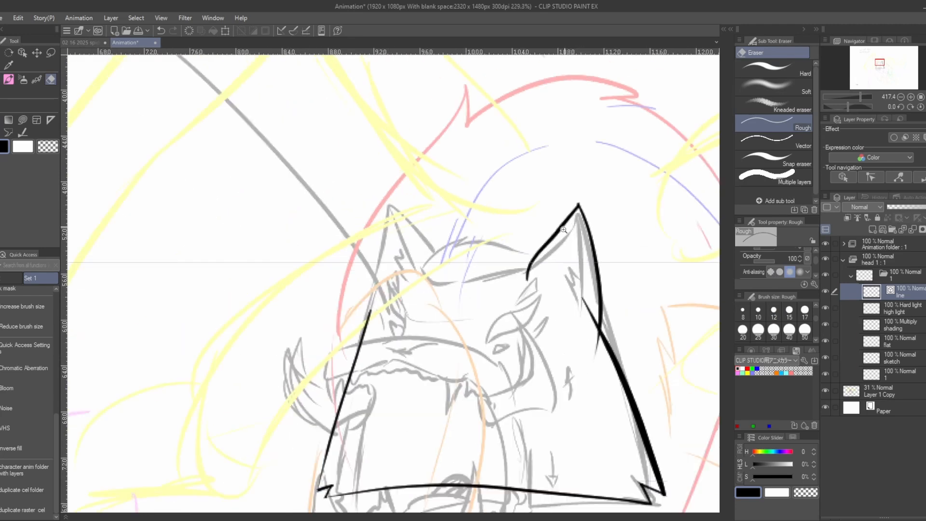
mouse_move(563, 229)
left_mouse_down()
mouse_move(533, 131)
mouse_move(567, 213)
left_mouse_up()
left_click_drag(568, 254, 572, 286)
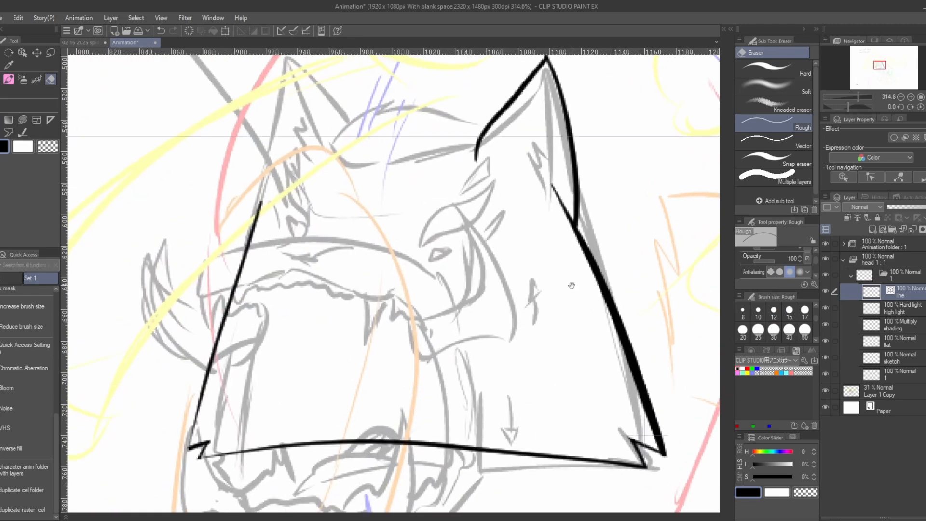
key("p")
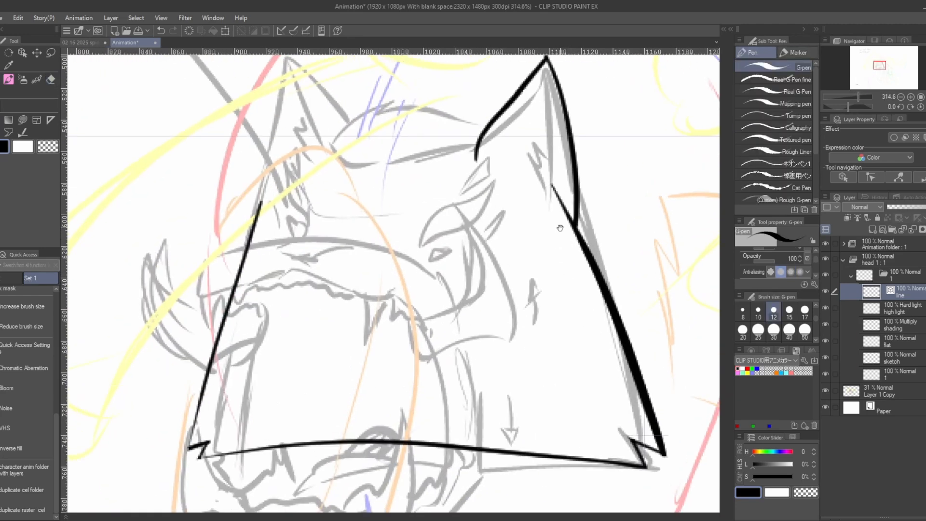
left_click_drag(546, 193, 581, 318)
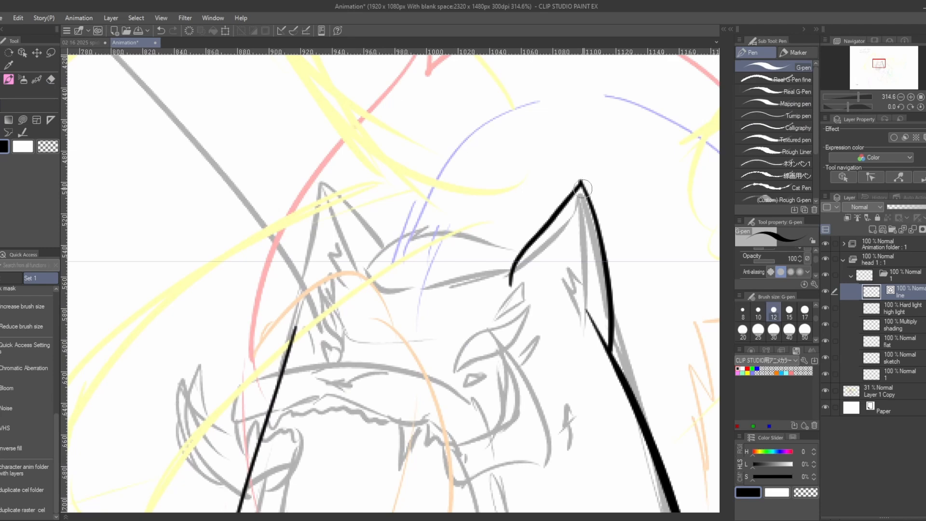
key("c")
left_click_drag(572, 192, 588, 174)
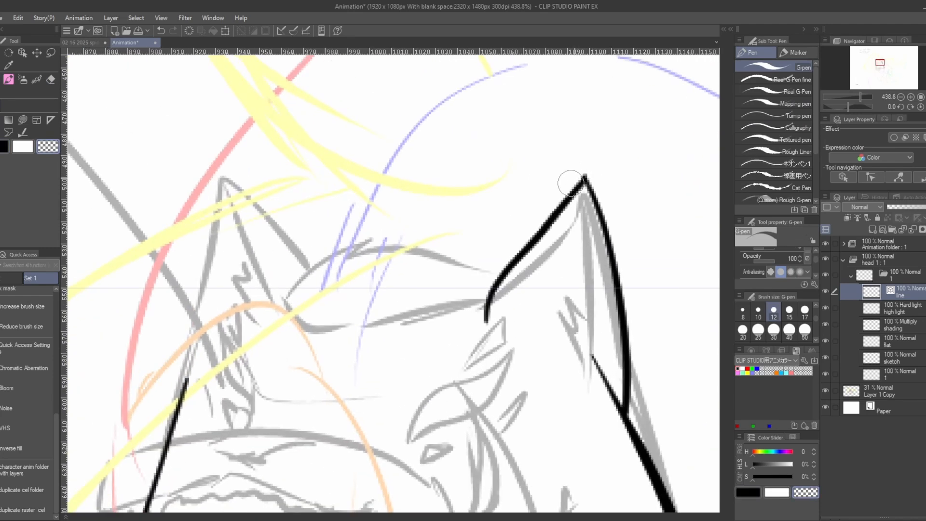
key("c")
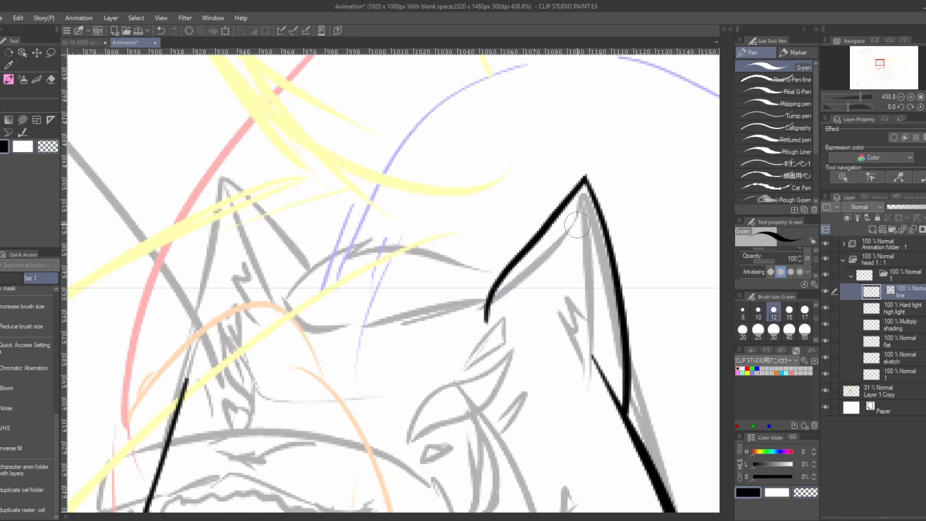
Ink the curved inner edge of the right ear and erase the excess line at the ear's base.
mouse_move(578, 215)
left_mouse_down()
mouse_move(565, 224)
mouse_move(591, 161)
mouse_move(619, 292)
mouse_move(646, 265)
mouse_move(584, 282)
left_mouse_up()
key("e")
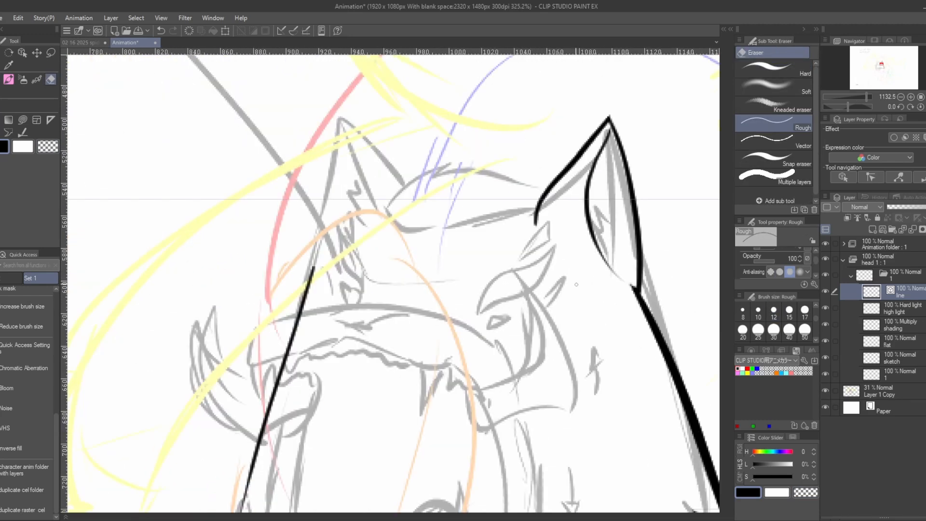
key("p")
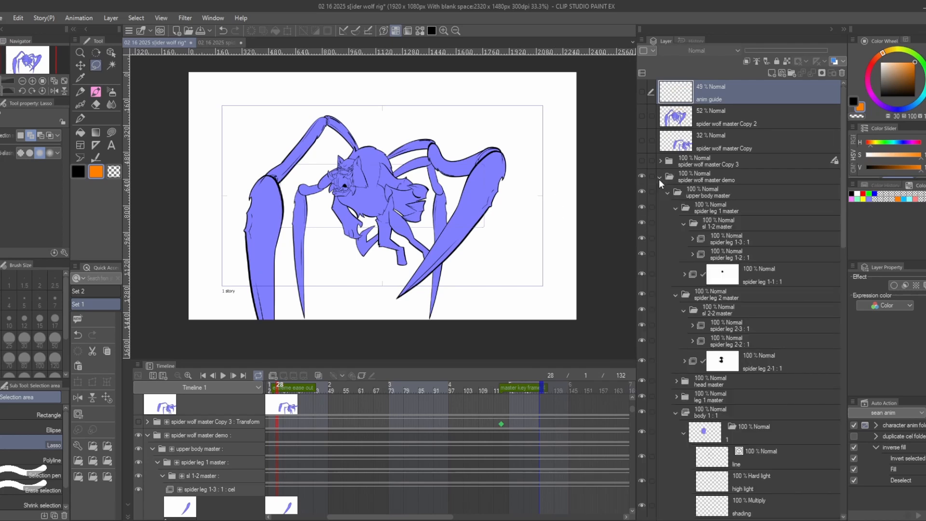
Select the spider wolf master demo folder and examine how the rig's layers are nested inside it.
left_click(694, 179)
left_click_drag(676, 225, 688, 236)
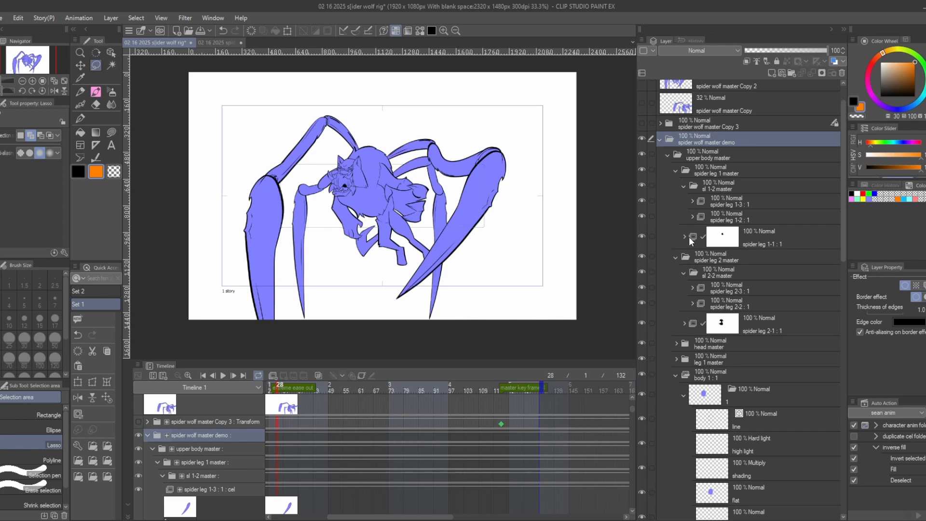
scroll(259, 188, "up", 3)
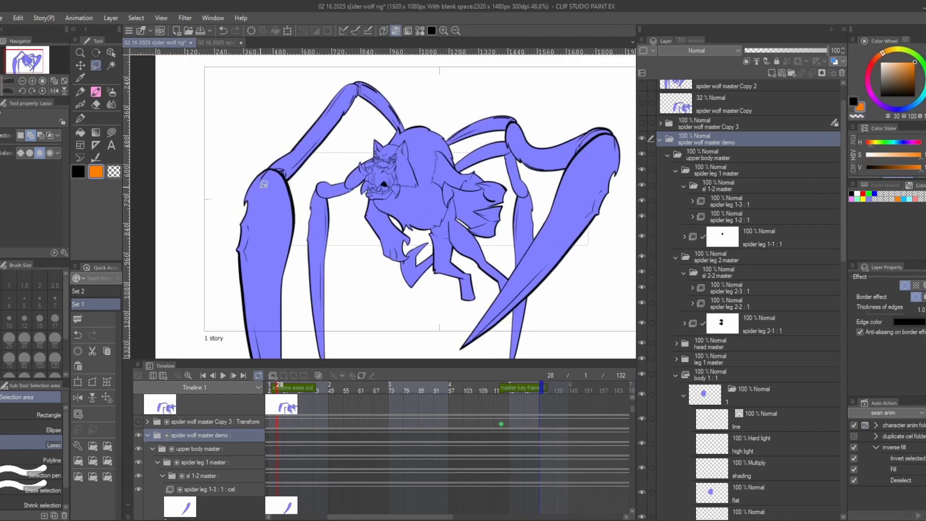
left_click_drag(492, 196, 454, 192)
scroll(434, 202, "down", 1)
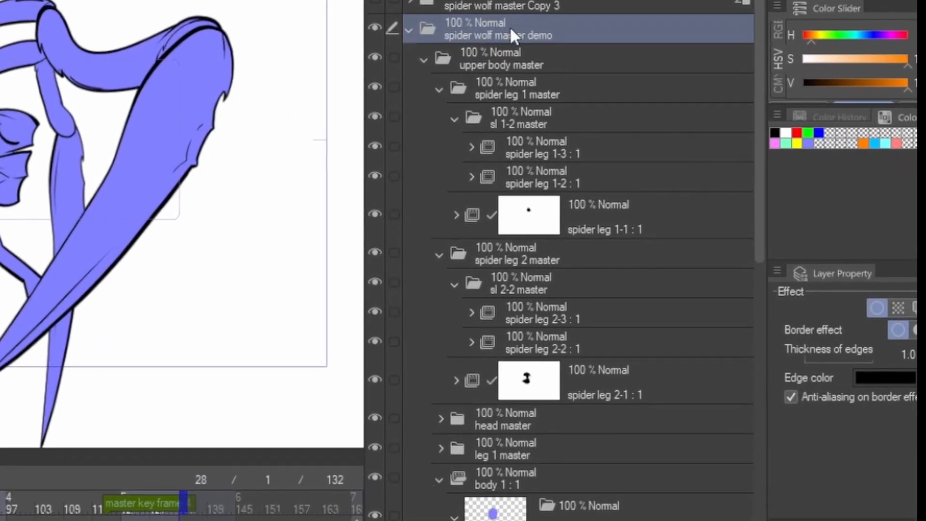
Collapse the spider wolf master demo folder and try moving the whole spider wolf with a free transform of that folder.
left_click(394, 25)
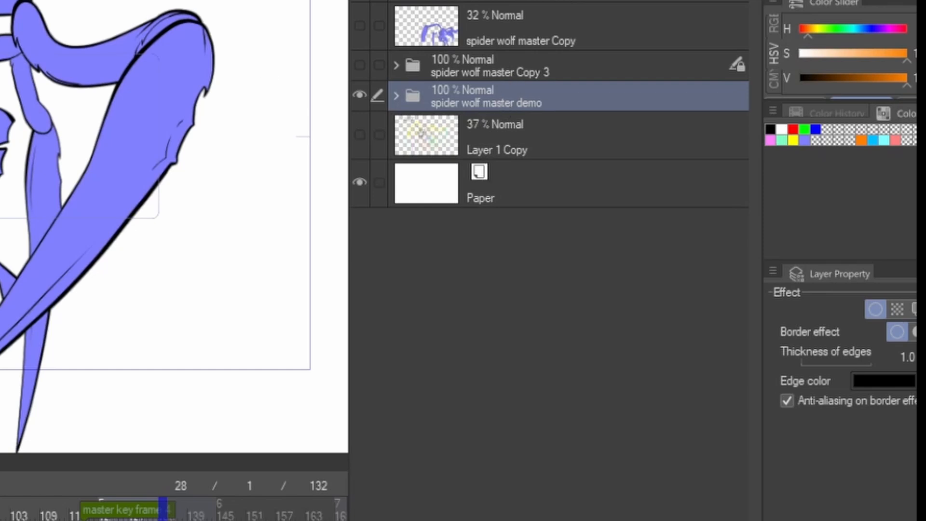
key("ctrl+t")
scroll(174, 227, "down", 1)
scroll(173, 227, "up", 1)
scroll(173, 226, "down", 1)
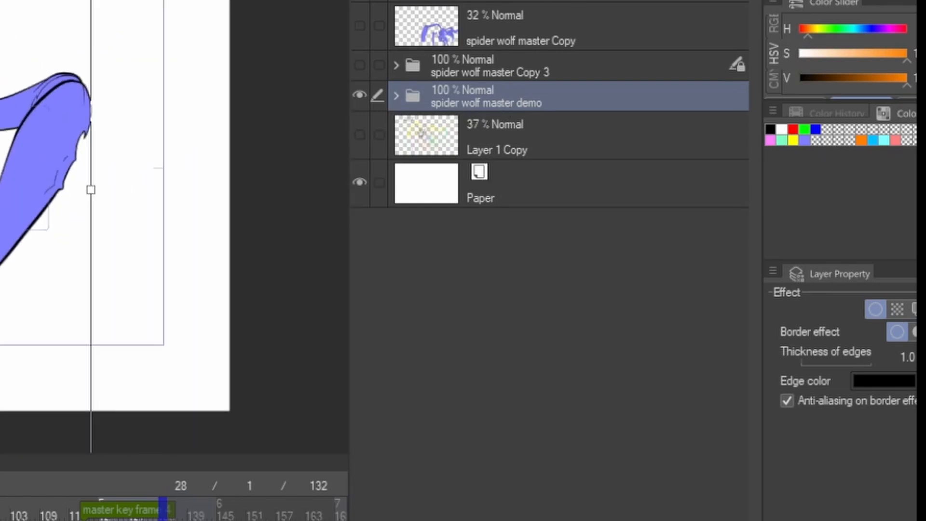
left_click_drag(5, 131, 257, 196)
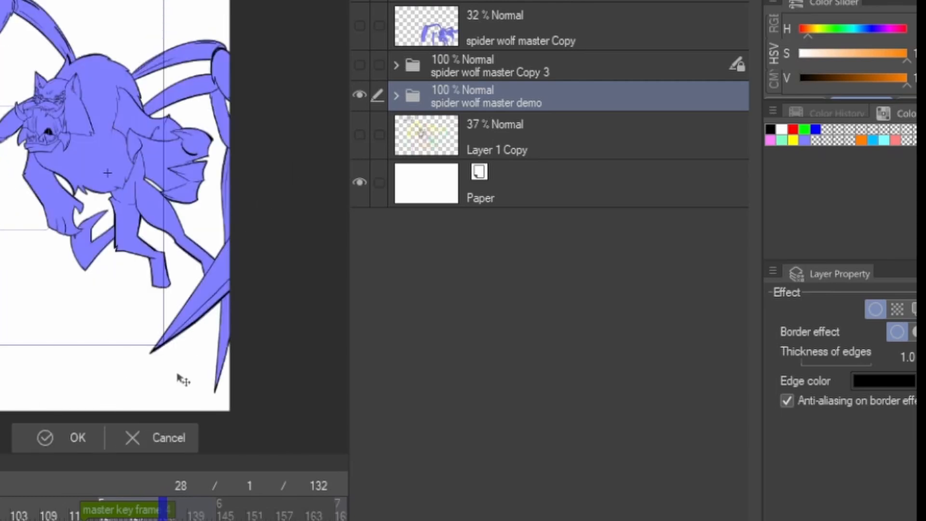
left_click(141, 437)
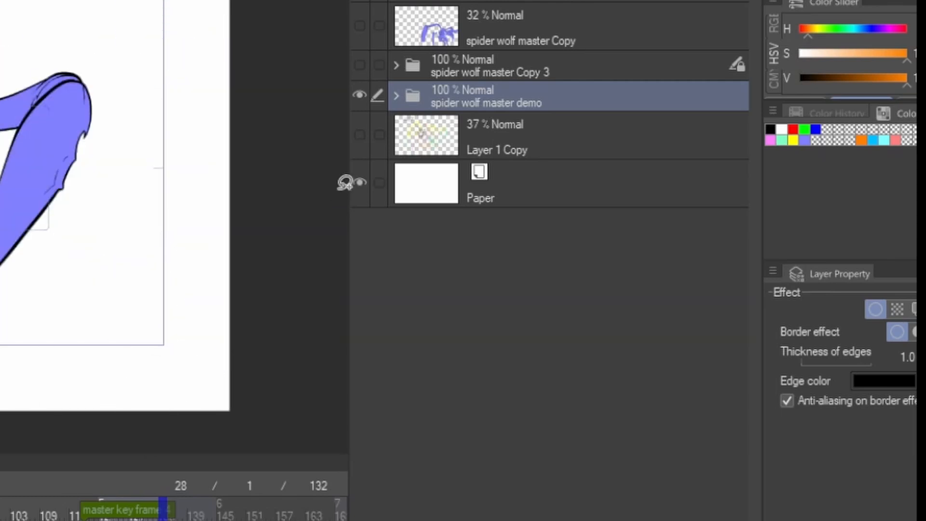
Collapse the upper body master and lower body master folders, and try rotating the upper body as one group.
left_click(396, 96)
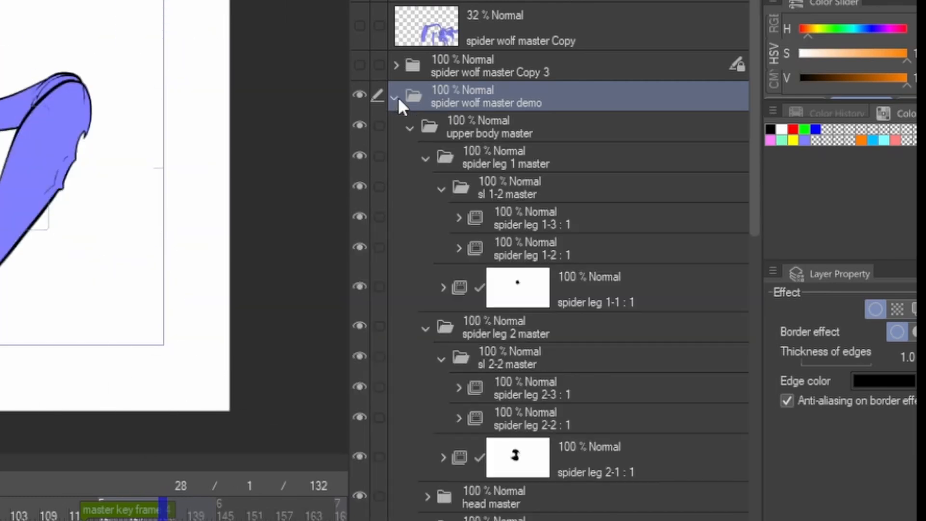
left_click(410, 129)
left_click(409, 159)
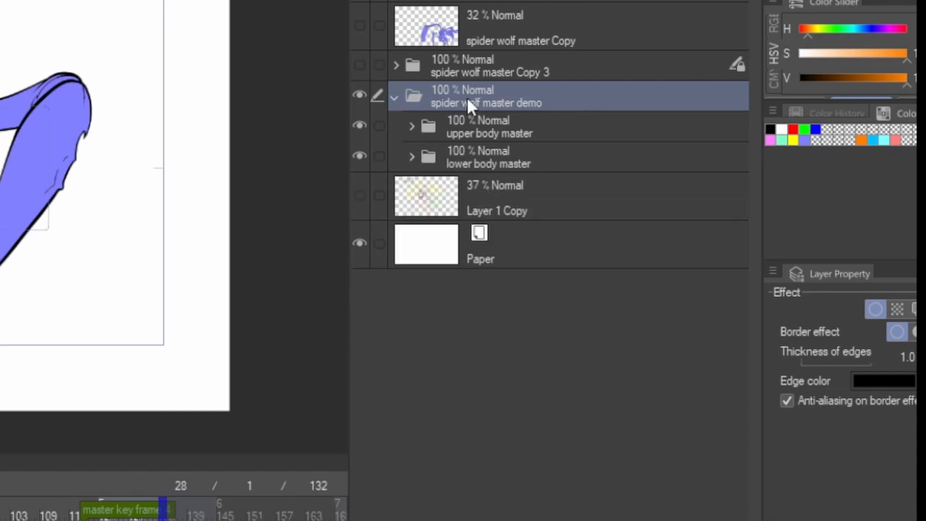
left_click(542, 133)
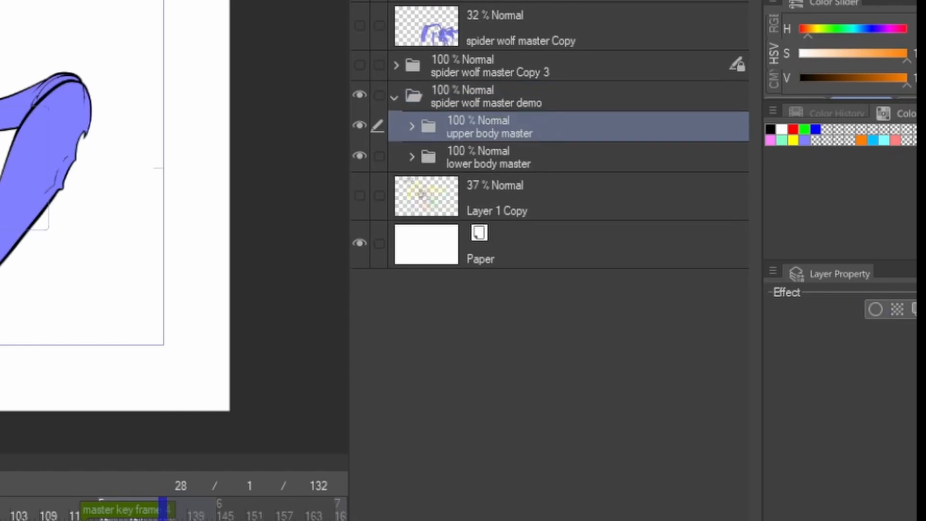
key("ctrl+t")
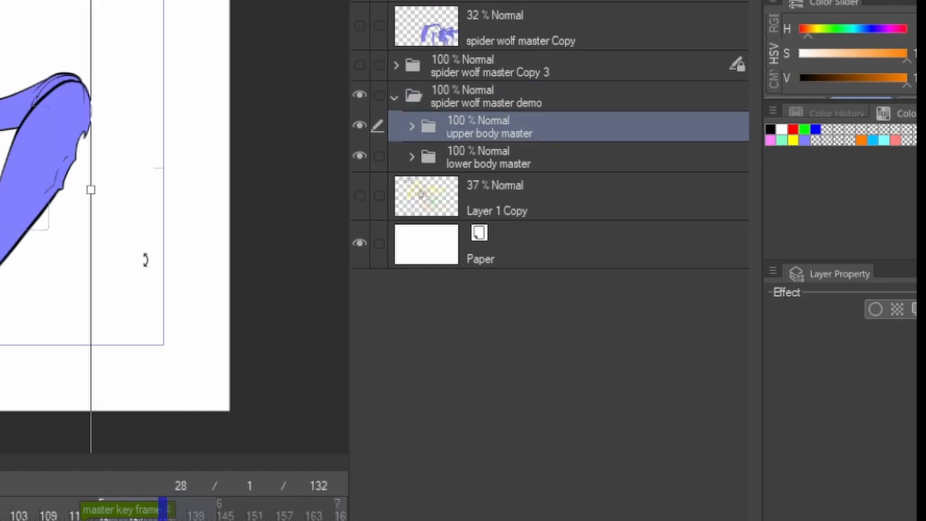
left_click_drag(143, 95, 144, 96)
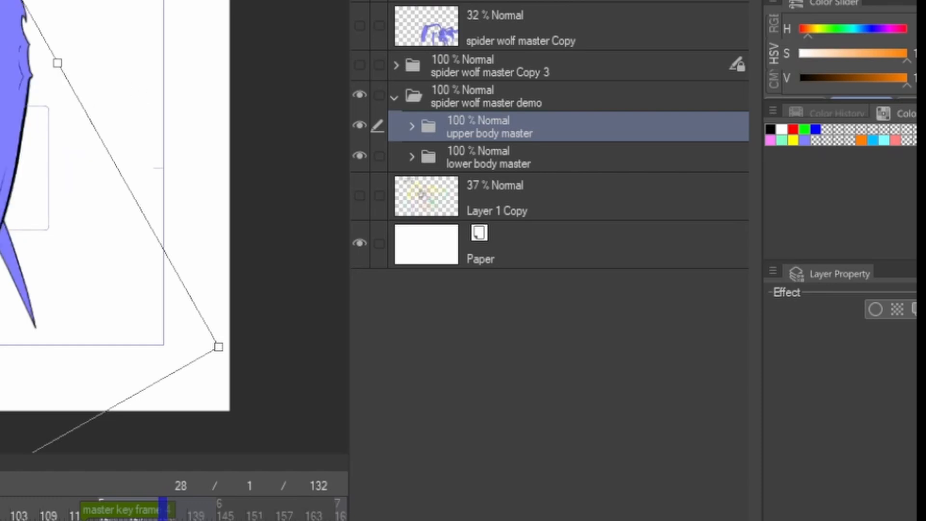
key("ctrl+z")
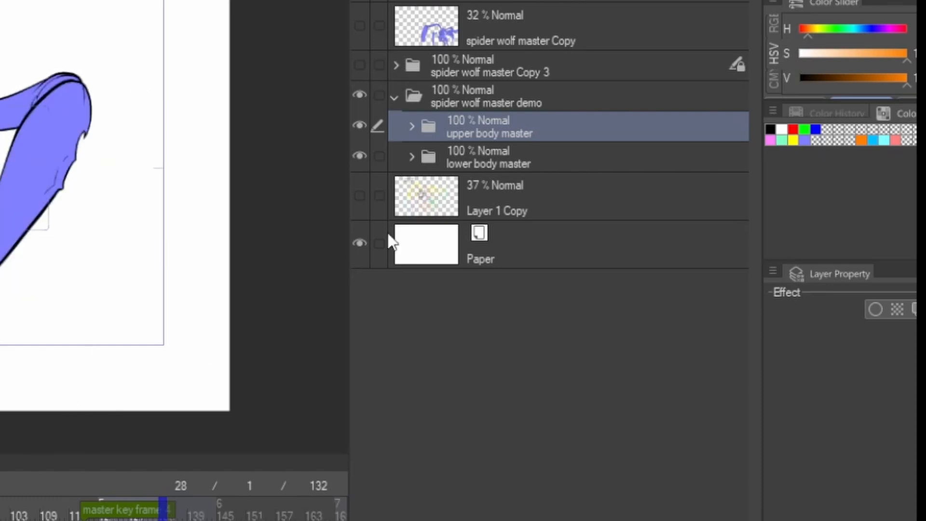
Rotate the spider leg 1 master folder counterclockwise and shift it slightly so the whole foreleg hangs straight down.
left_click(466, 163)
left_click(411, 127)
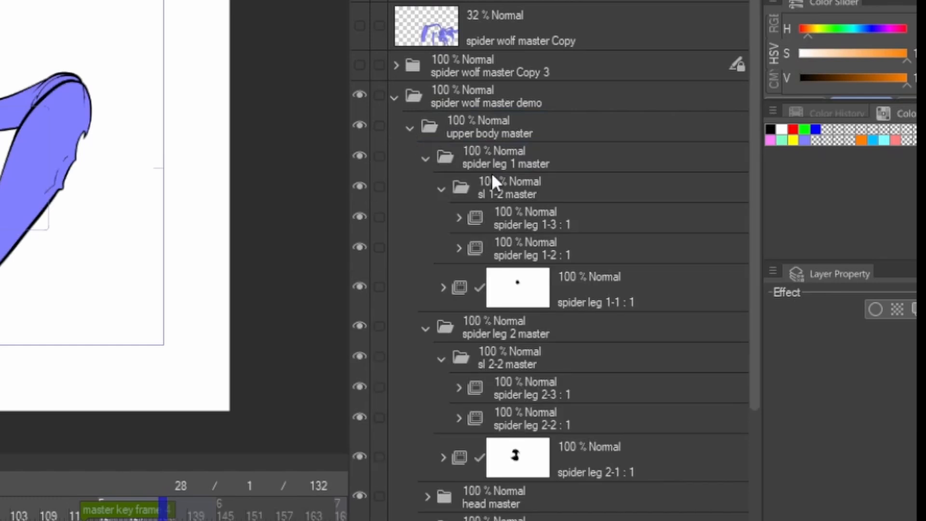
left_click(438, 188)
left_click(502, 155)
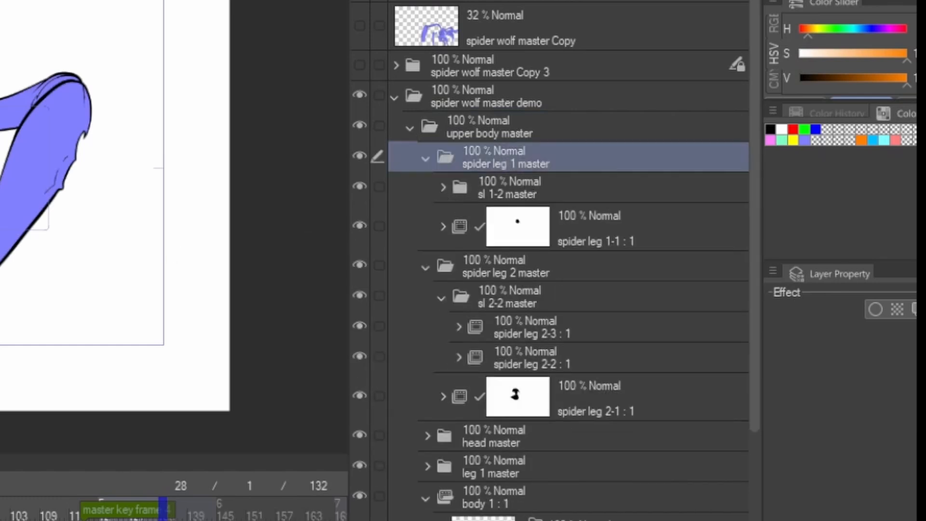
key("ctrl+t")
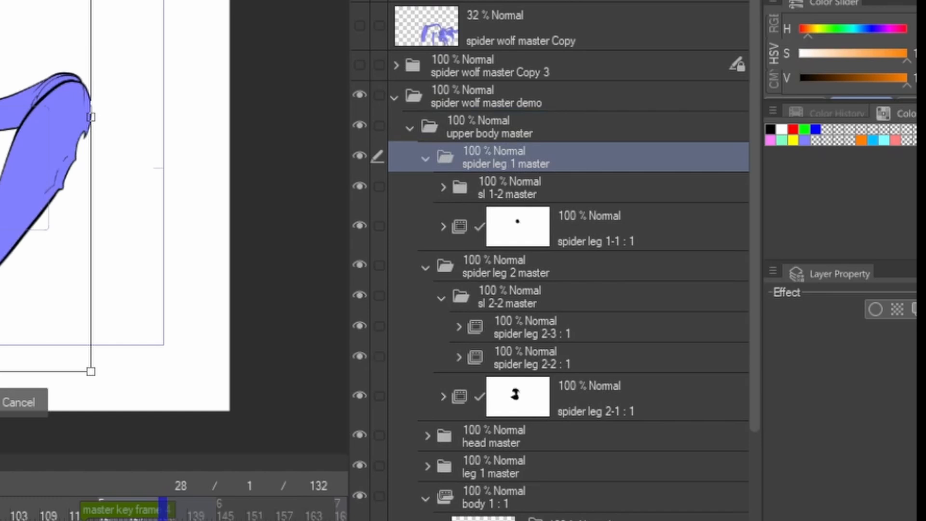
left_click_drag(120, 126, 83, 0)
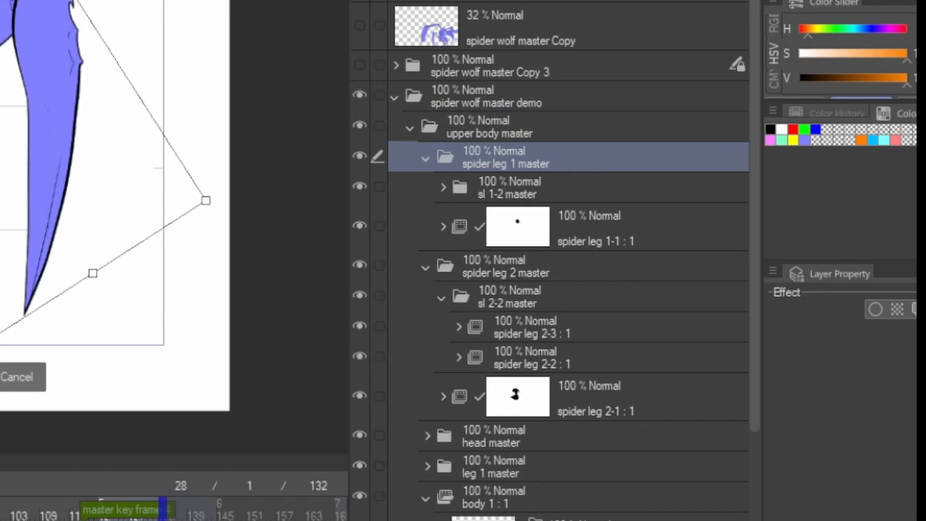
left_click_drag(79, 36, 67, 40)
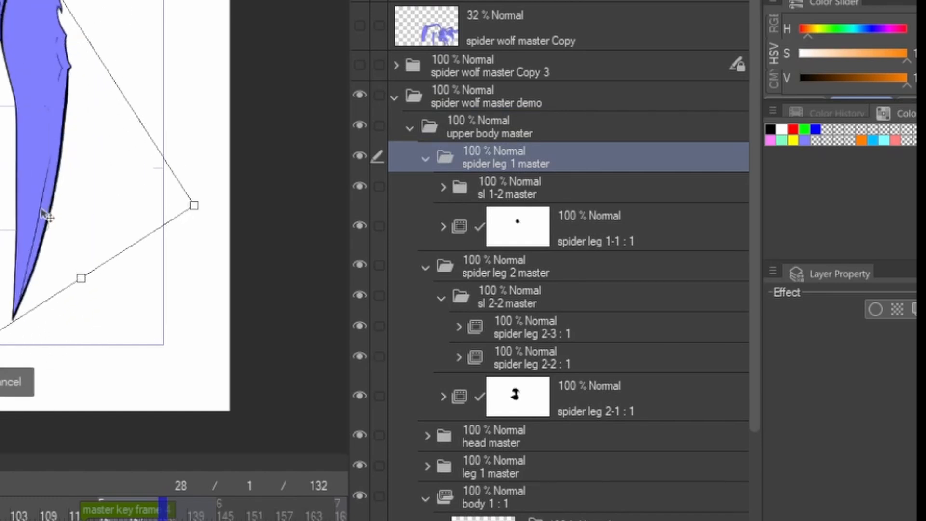
key("Return")
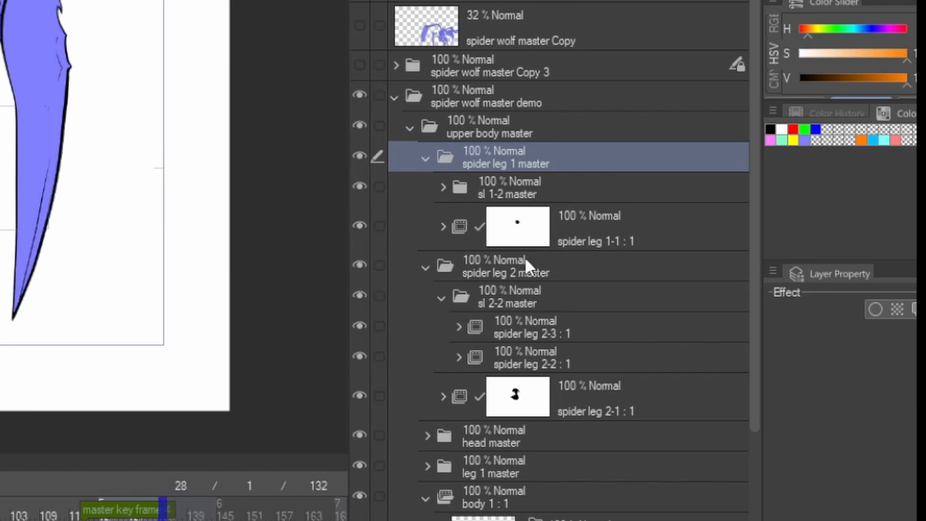
Rotate the sl 1-2 master folder clockwise about its joint to bend the outer segments of spider leg 1.
left_click(528, 276)
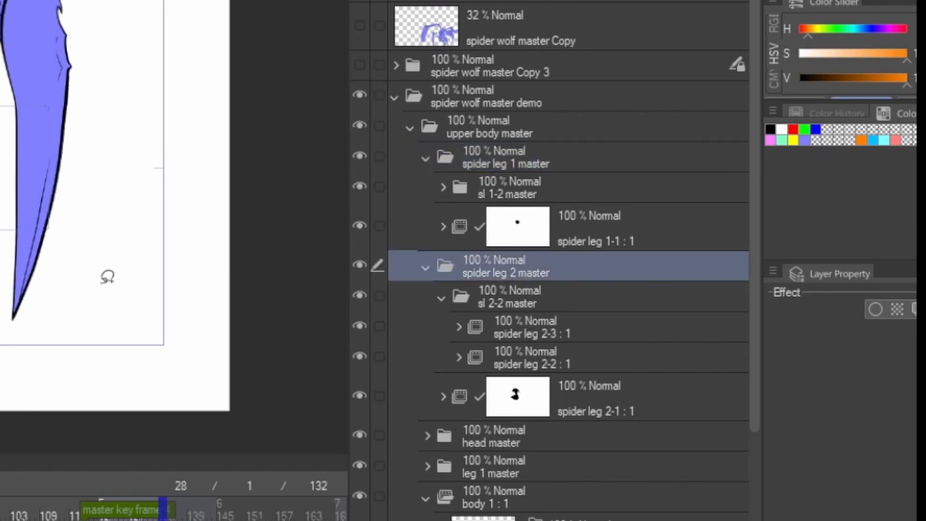
left_click(530, 303)
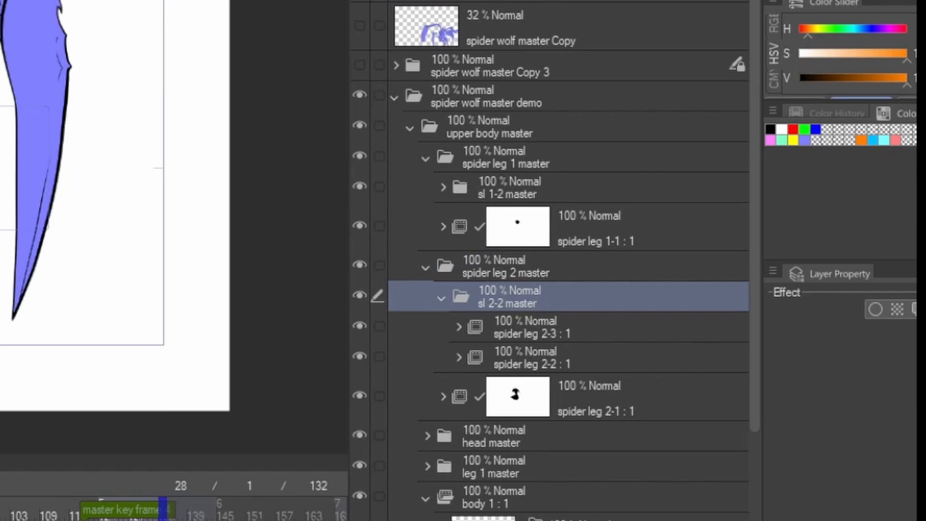
left_click(508, 184)
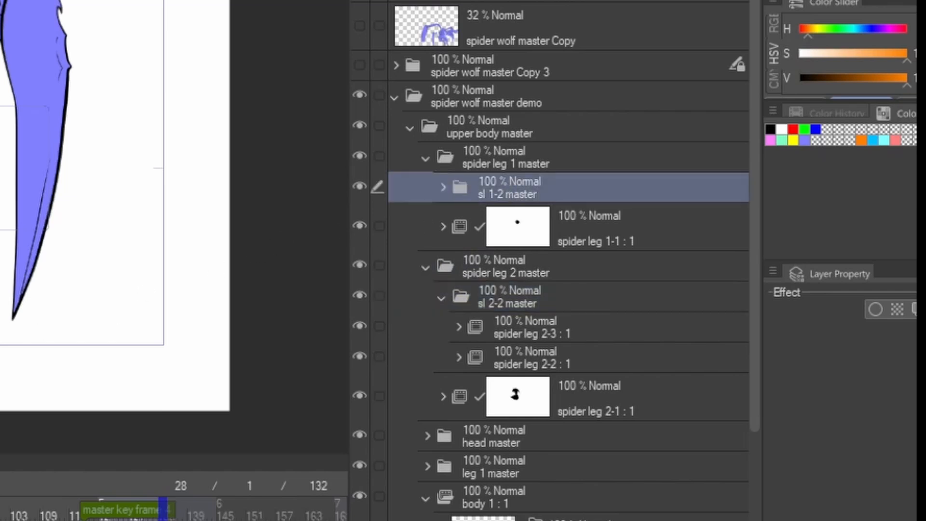
key("ctrl+t")
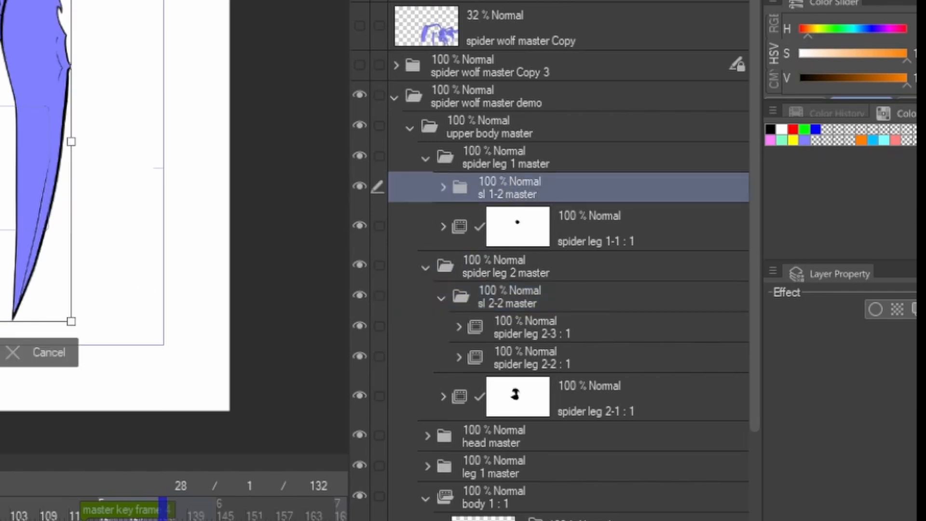
left_click_drag(122, 20, 65, 135)
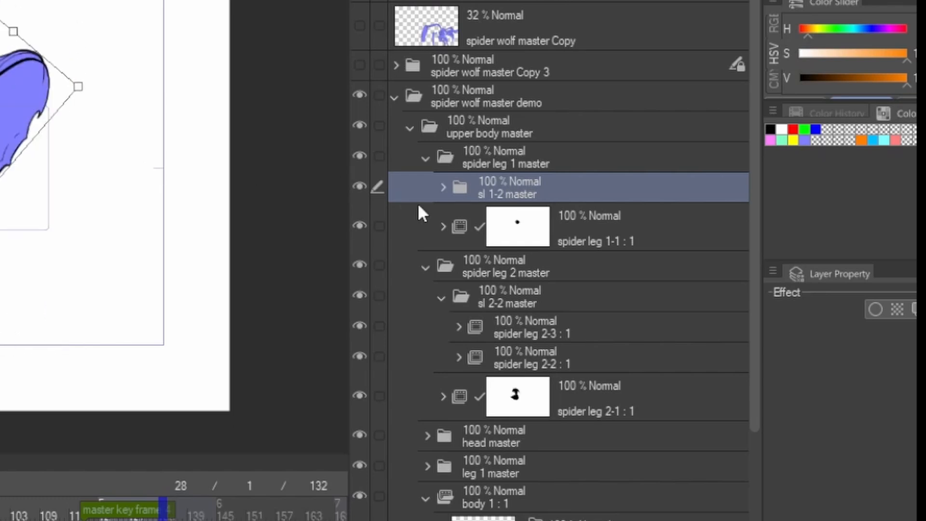
key("Return")
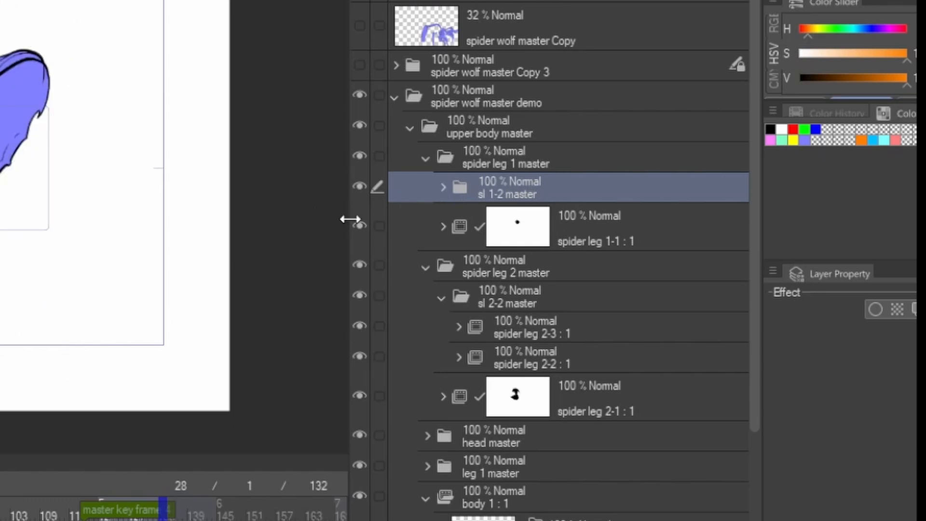
Expand the sl 1-2 master folder and rotate only the spider leg 1-3 tip segment counterclockwise about its joint.
left_click(443, 187)
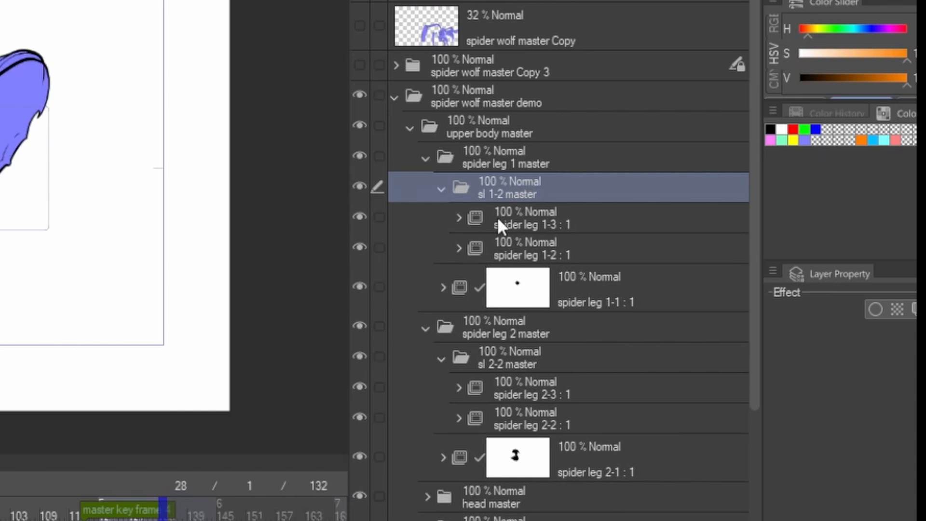
left_click(578, 225)
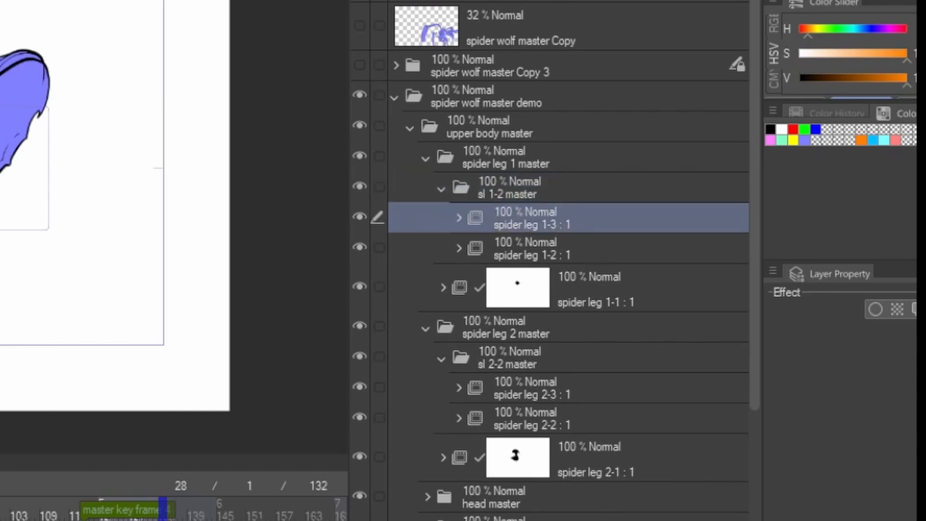
key("ctrl+t")
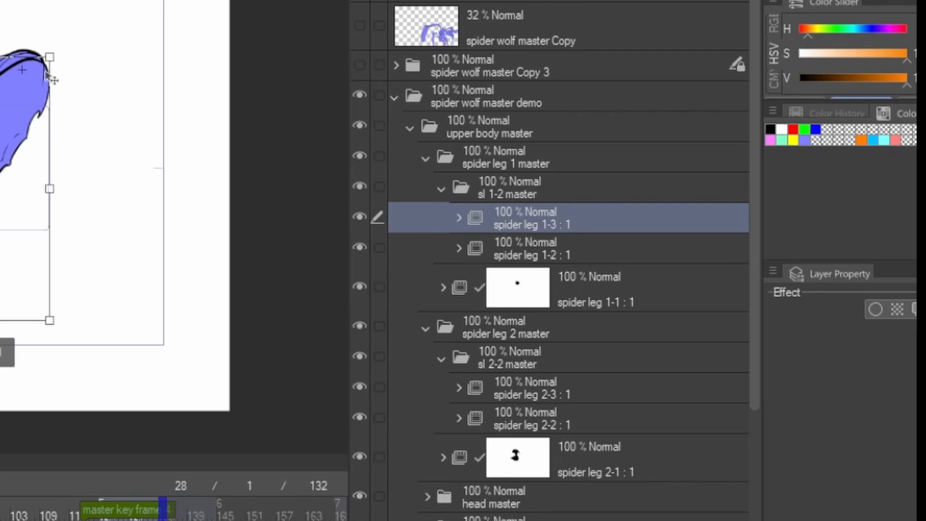
mouse_move(47, 75)
left_mouse_down()
mouse_move(101, 56)
mouse_move(156, 154)
mouse_move(165, 78)
mouse_move(145, 60)
mouse_move(130, 73)
left_mouse_up()
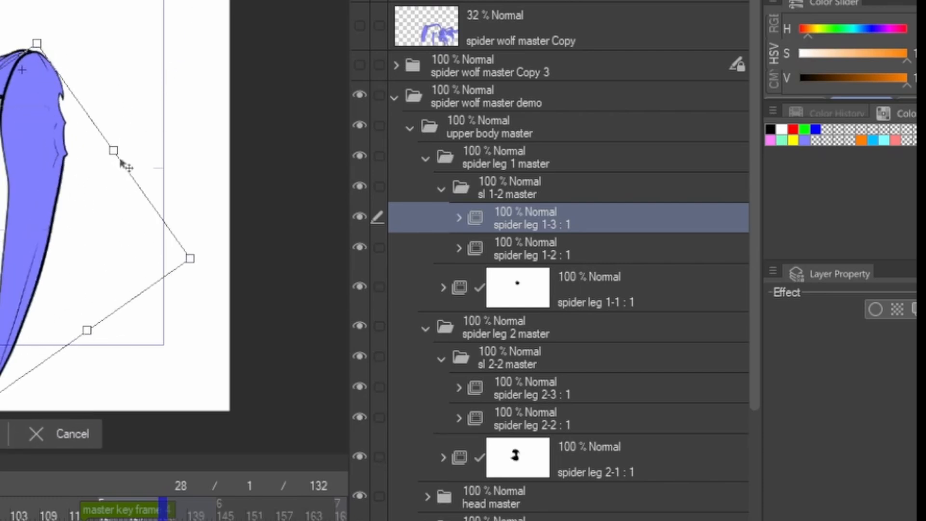
left_click_drag(119, 196, 114, 173)
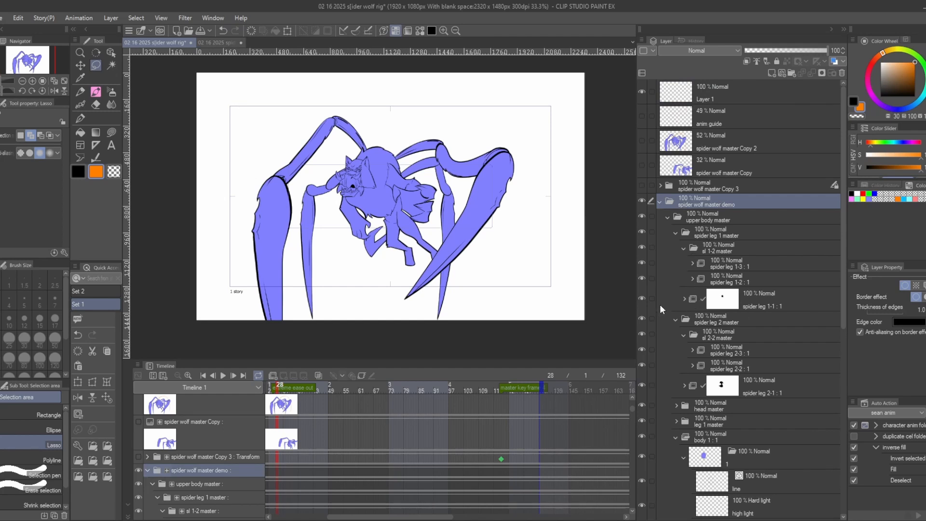
Select the spider leg 2 master folder to examine its layer structure.
scroll(724, 289, "down", 2)
left_click(727, 284)
left_click(730, 266)
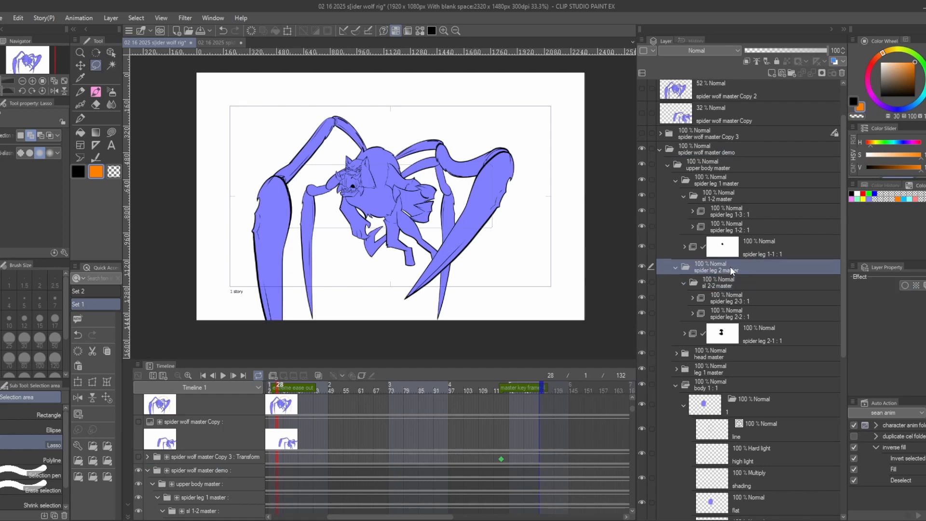
Expand the leg 1 master folder and toggle its visibility off and on to identify its part of the wolf.
scroll(730, 266, "down", 2)
left_click(733, 332)
left_click(675, 330)
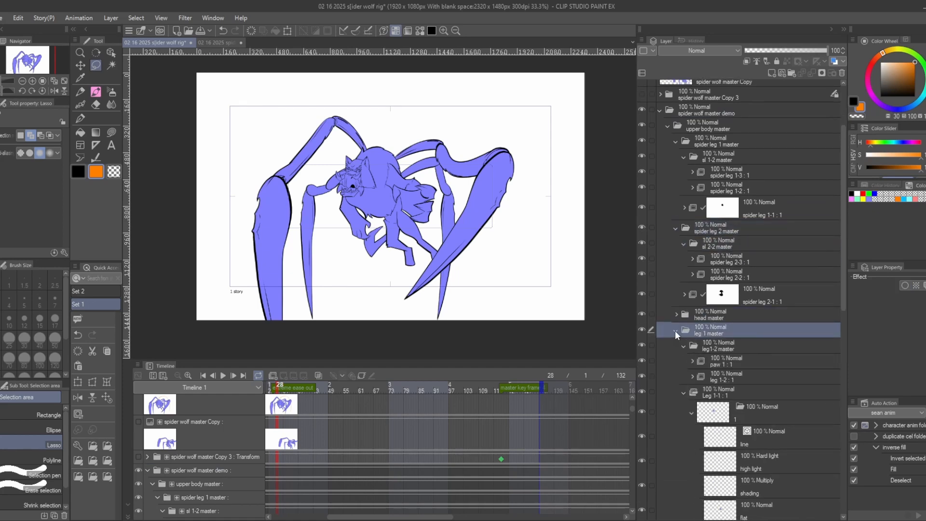
left_click(643, 330)
left_click(643, 331)
Select the paw 1 animation folder inside leg1-2 master.
scroll(435, 170, "up", 2)
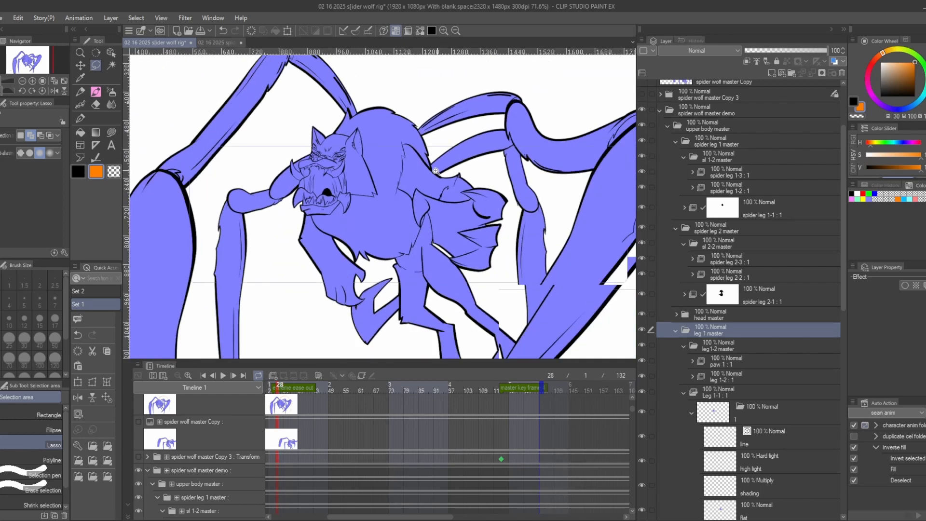
scroll(435, 170, "down", 1)
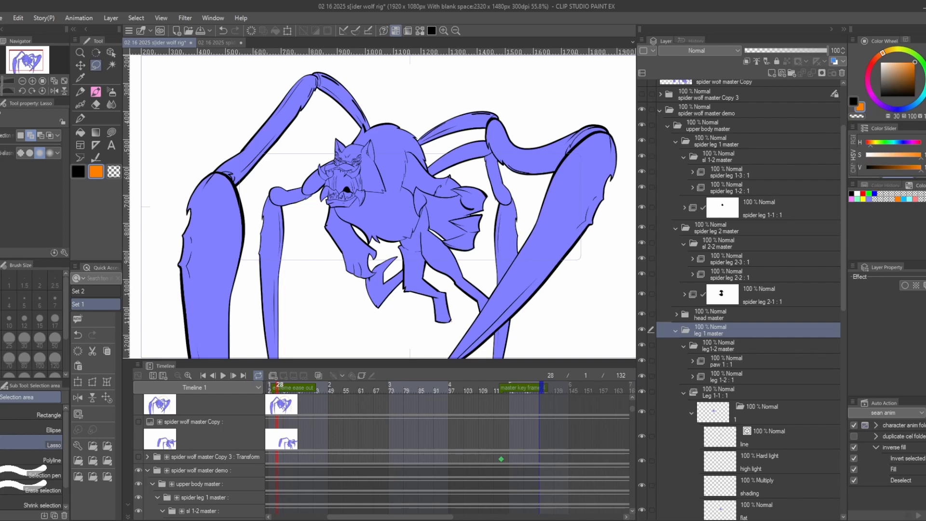
left_click(718, 359)
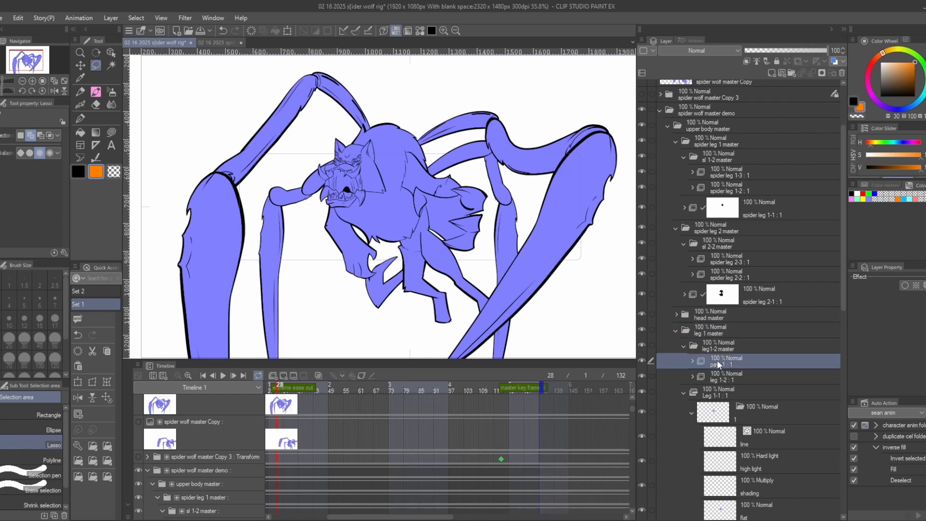
Check the transform bounds of the paw 1 folder, and shift the whole leg 1 master group slightly toward the wolf's head.
left_click(79, 383)
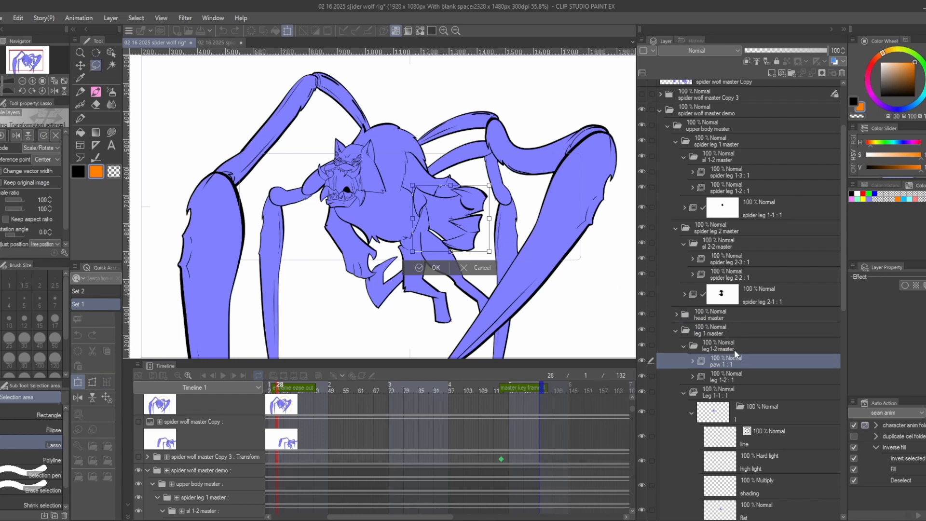
key("Return")
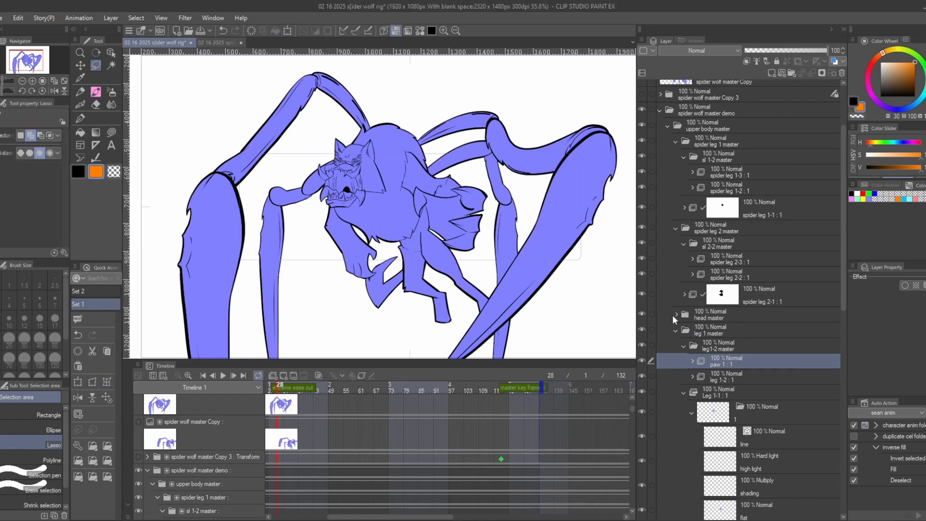
left_click(722, 334)
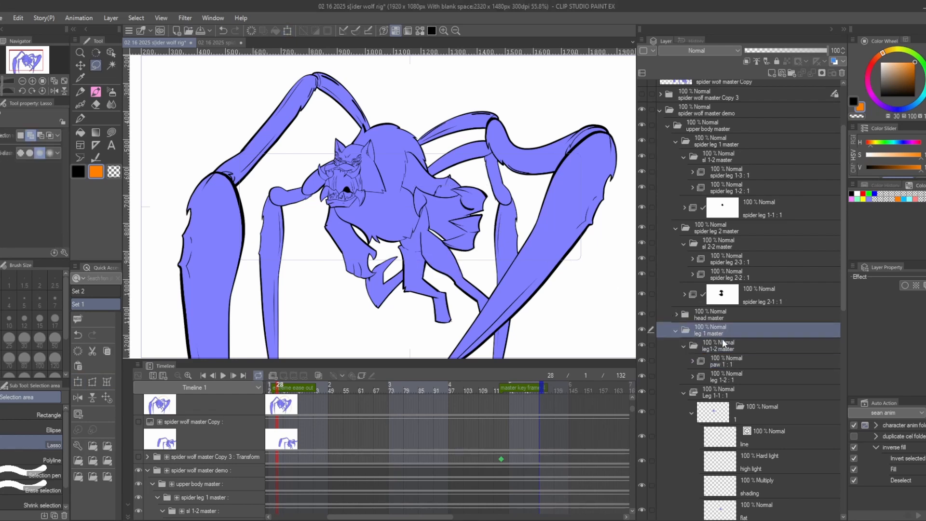
left_click(78, 382)
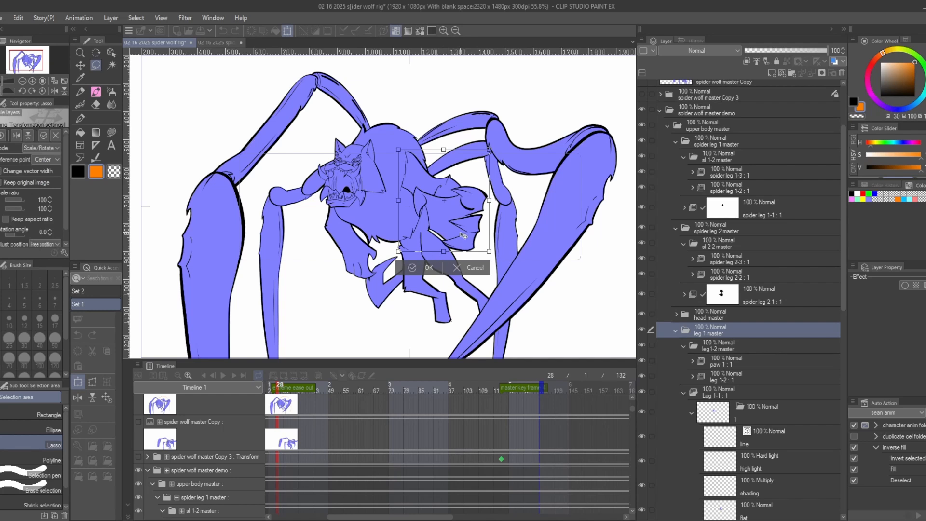
left_click(417, 264)
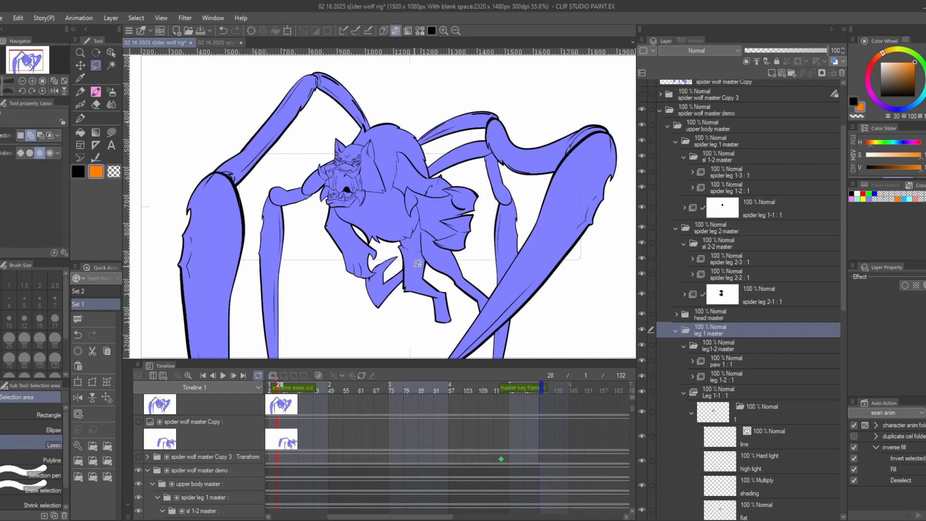
Shift only the leg1-2 master group slightly toward the wolf's torso.
left_click(728, 347)
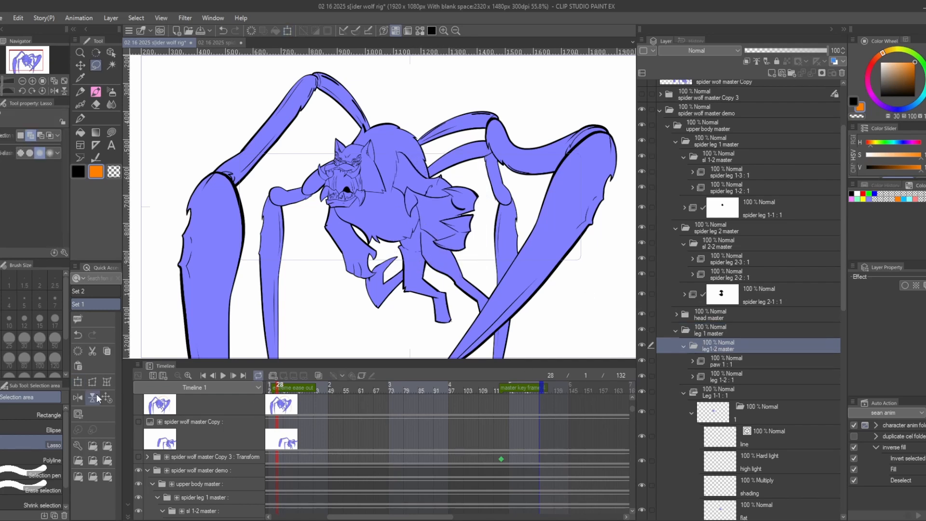
left_click(78, 382)
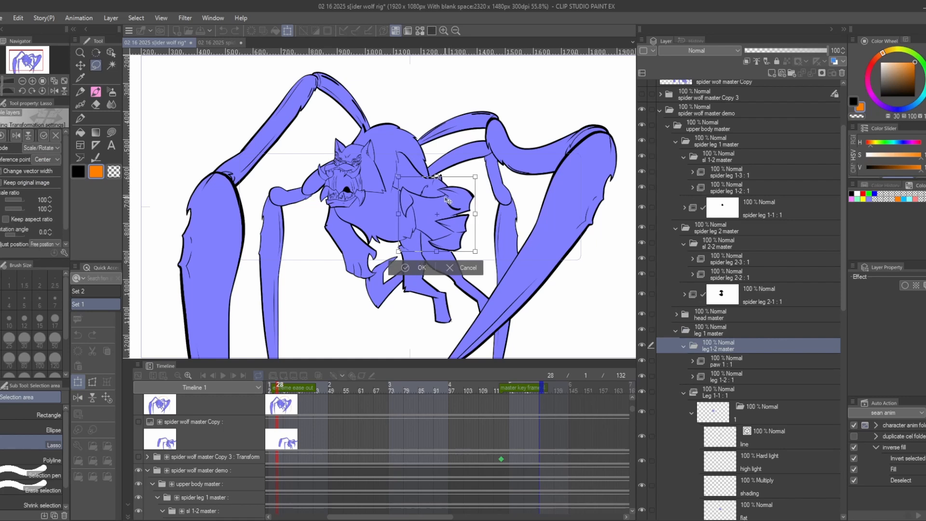
left_click(419, 267)
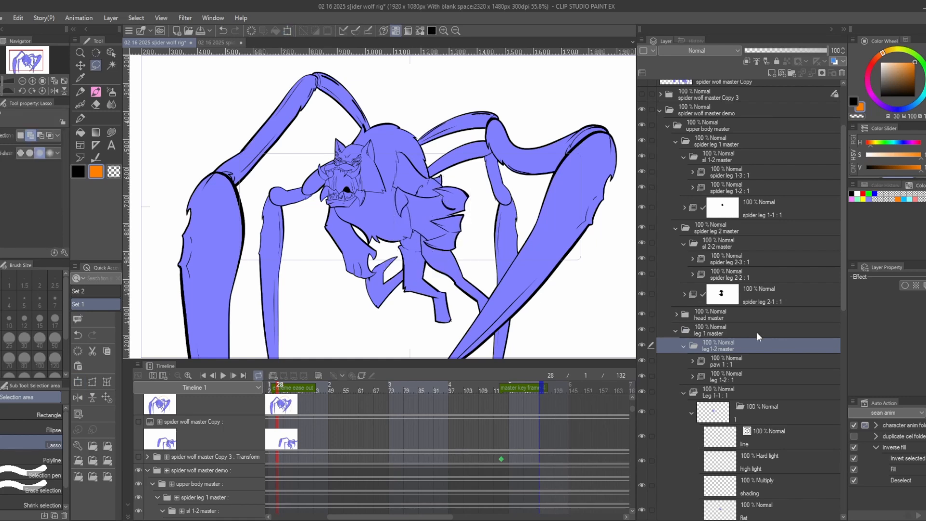
Try moving only the paw 1 segment toward the torso, and undo the leg 1 master and leg1-2 master moves.
left_click(745, 365)
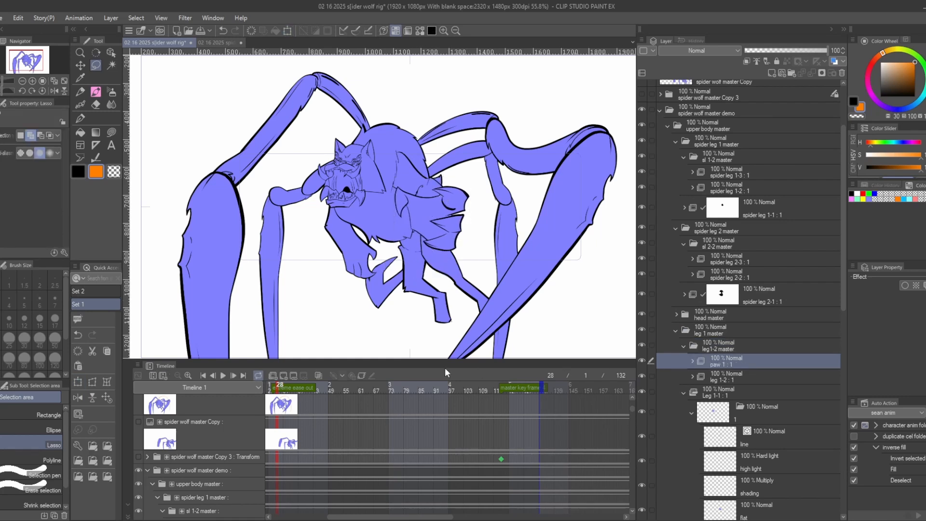
left_click(82, 388)
left_click_drag(444, 207, 433, 207)
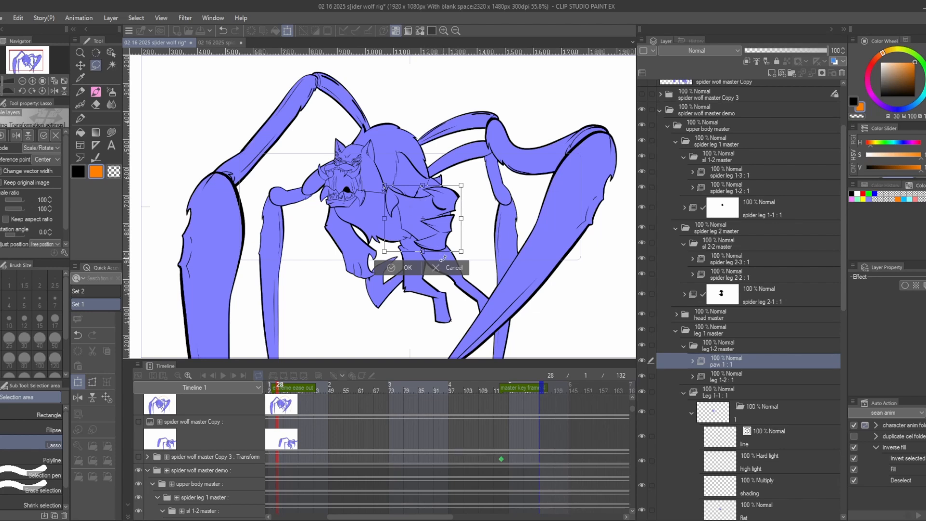
left_click_drag(442, 245, 438, 243)
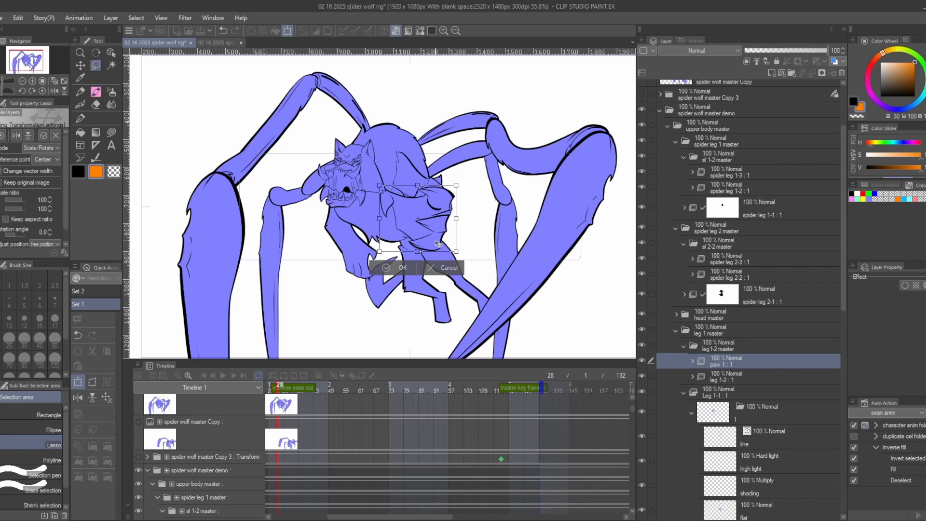
left_click(442, 267)
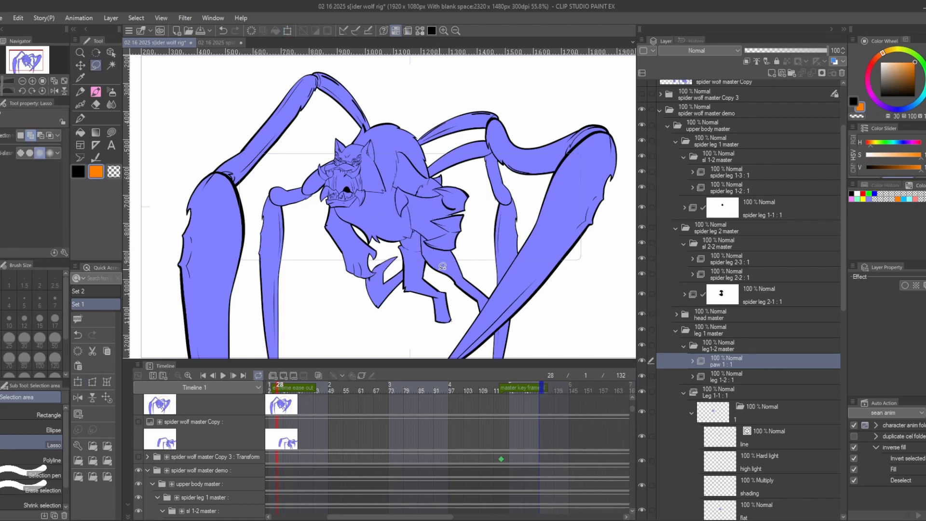
key("ctrl+z")
key("ctrl+z")
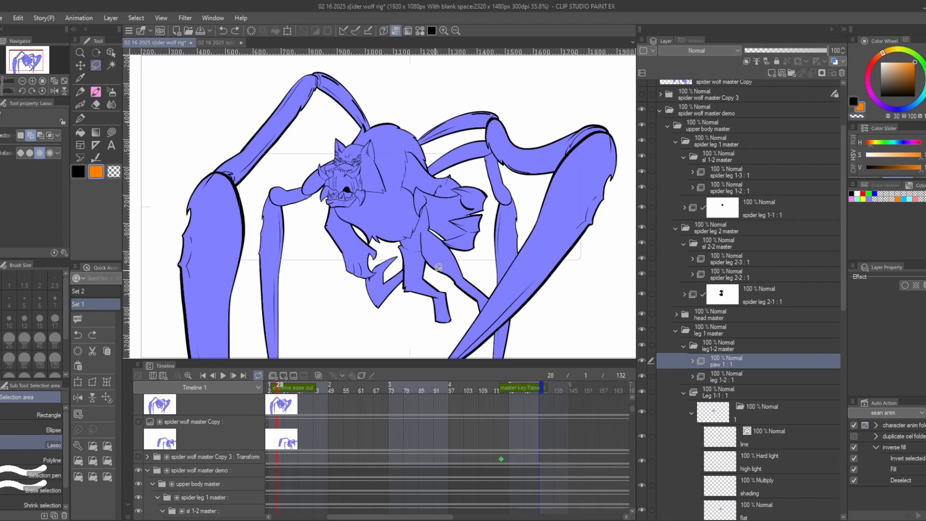
Show the anim guide layer over the full spider wolf.
scroll(438, 267, "down", 4)
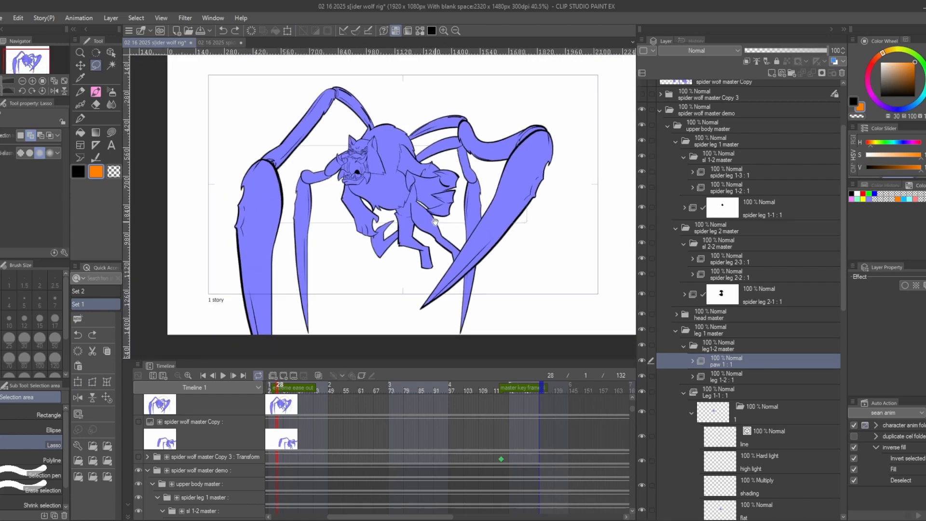
scroll(412, 192, "up", 2)
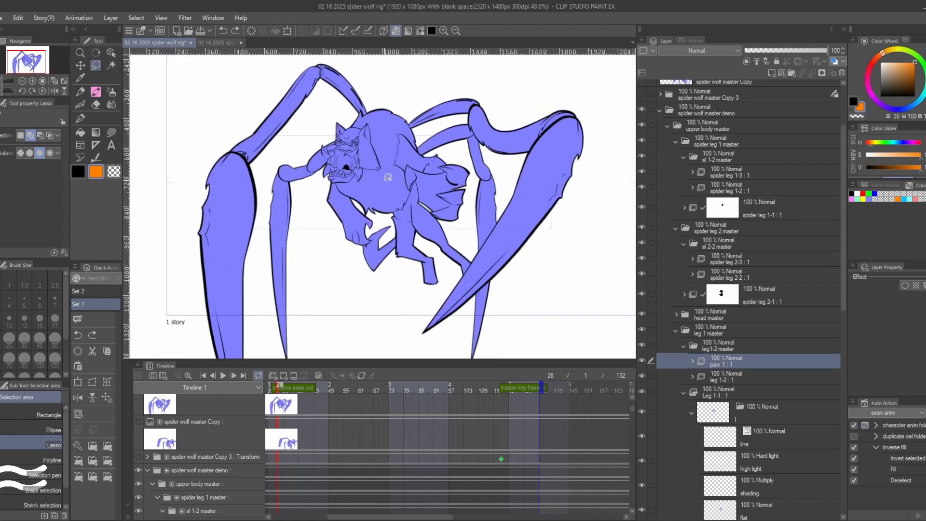
scroll(649, 111, "up", 3)
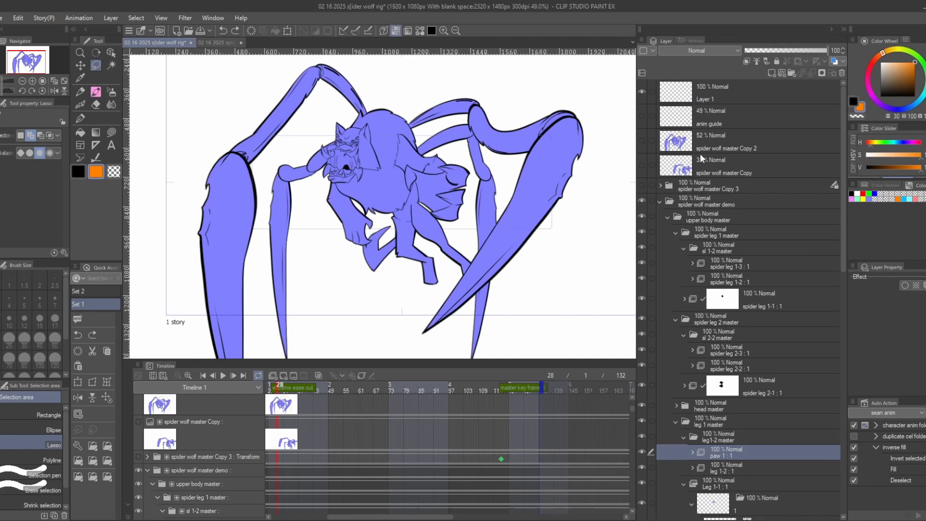
left_click(642, 115)
left_click_drag(575, 89, 569, 121)
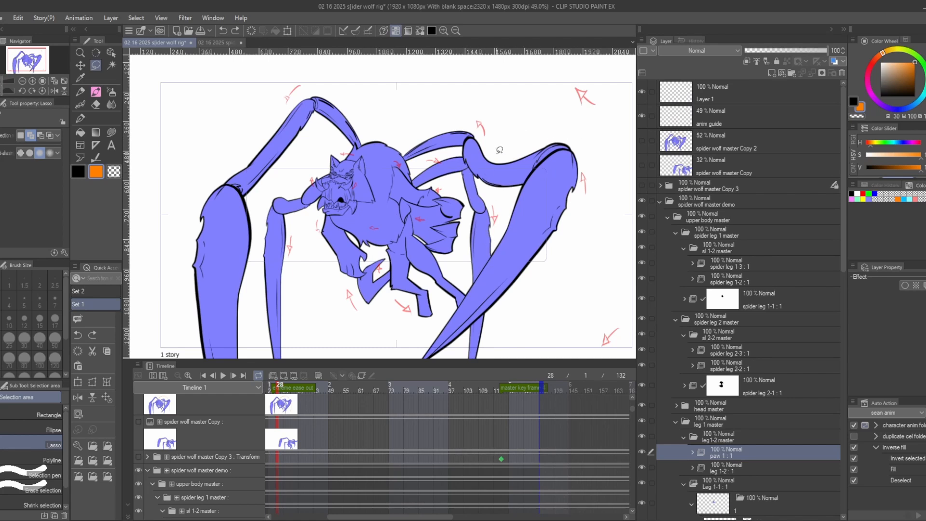
Draw an orange arrow pointing toward the wolf's front above its body on Layer 1 with the size 12 G-pen.
left_click(81, 119)
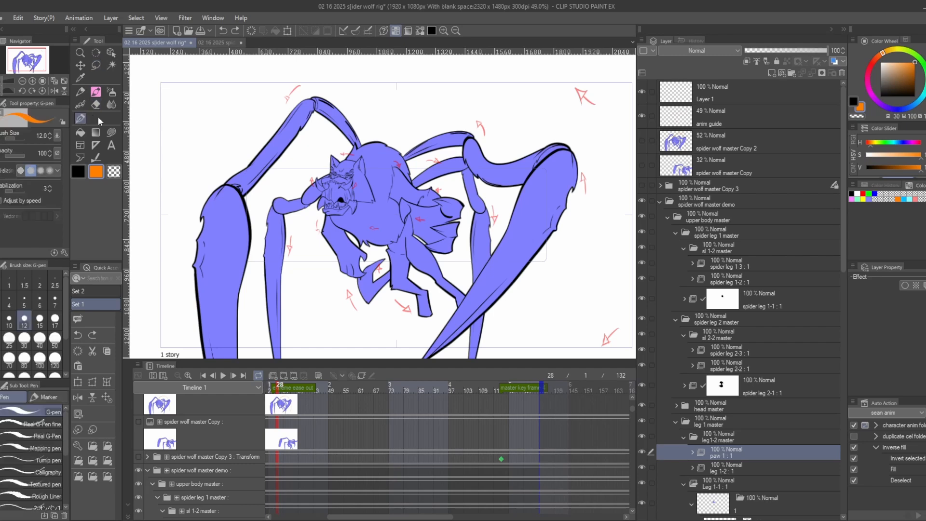
left_click_drag(629, 102, 649, 96)
left_click(678, 93)
mouse_move(480, 98)
left_mouse_down()
mouse_move(429, 96)
mouse_move(472, 102)
left_mouse_up()
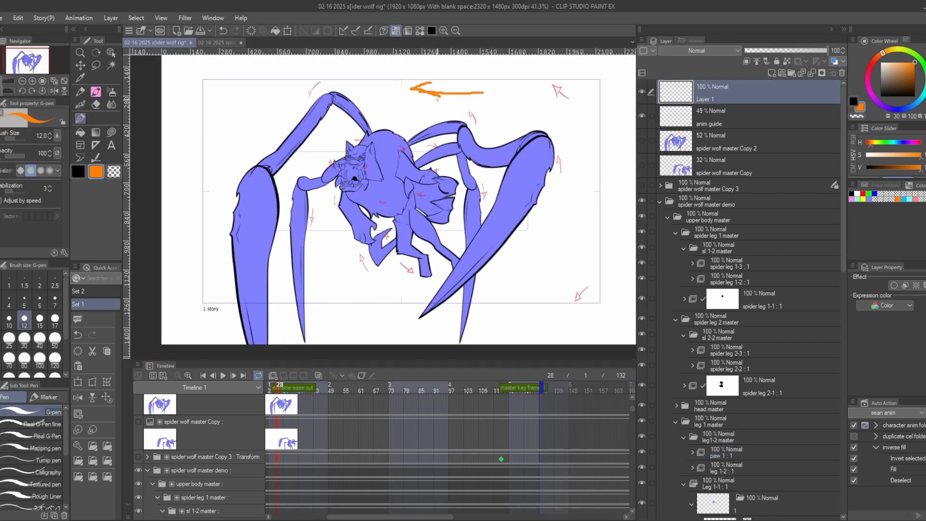
mouse_move(413, 94)
left_mouse_down()
mouse_move(421, 107)
mouse_move(473, 121)
left_mouse_up()
Clear everything drawn on Layer 1 and deselect.
key("ctrl+a")
key("Delete")
key("ctrl+d")
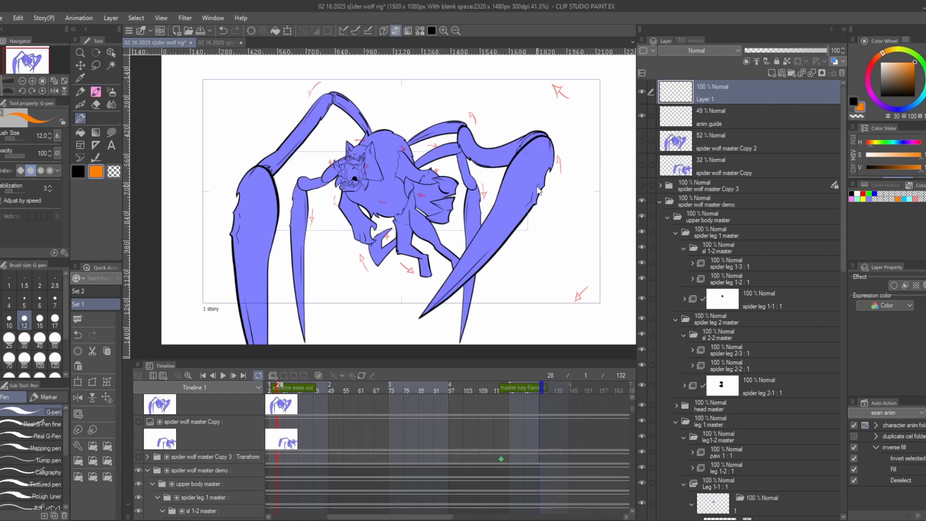
Examine the red guide arrows around the wolf's head, torso and legs.
key("p")
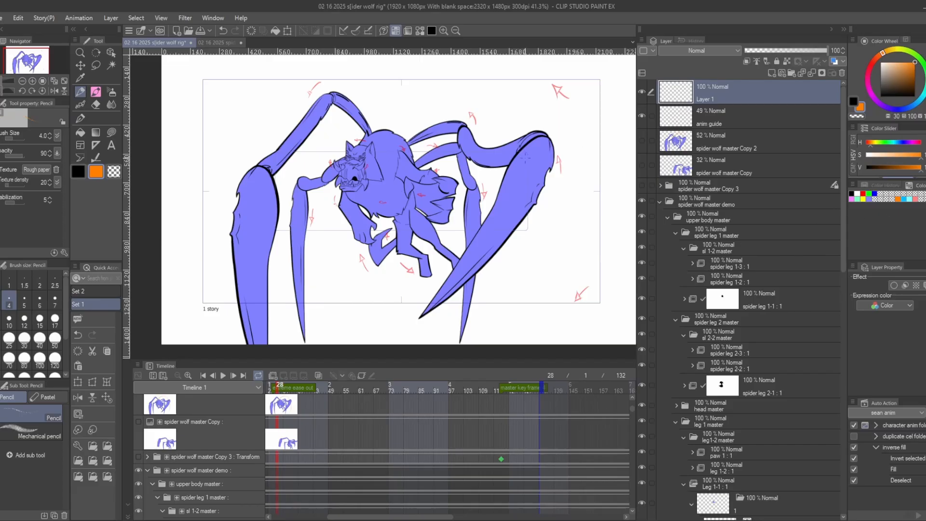
left_click_drag(382, 196, 414, 213)
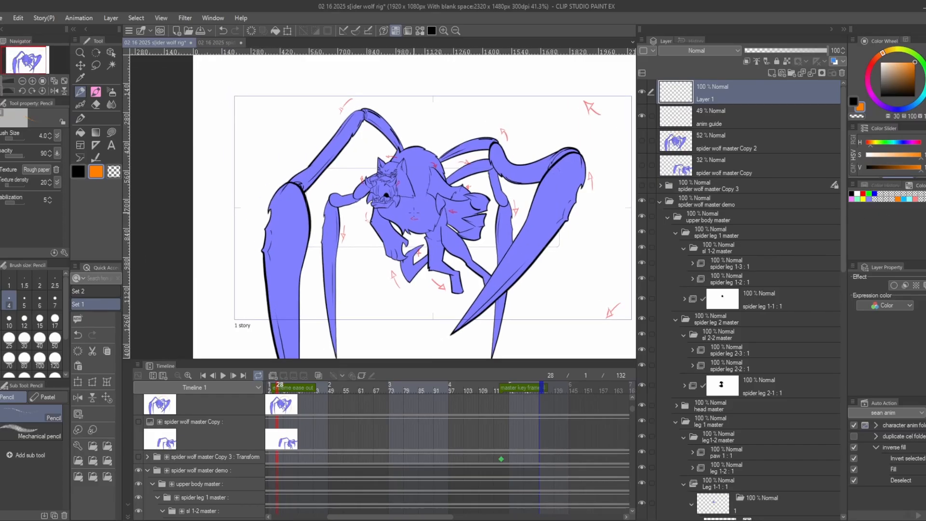
scroll(413, 197, "up", 5)
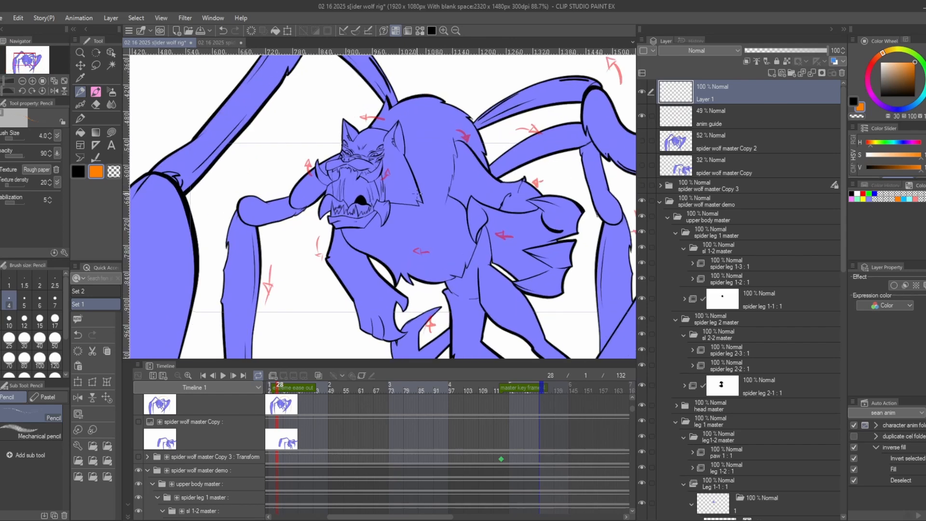
scroll(441, 208, "down", 3)
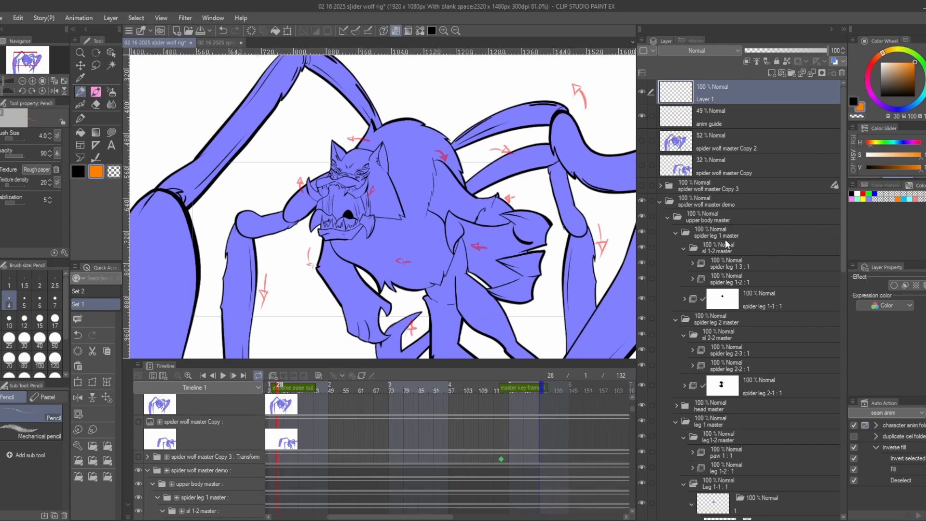
left_click_drag(444, 252, 331, 235)
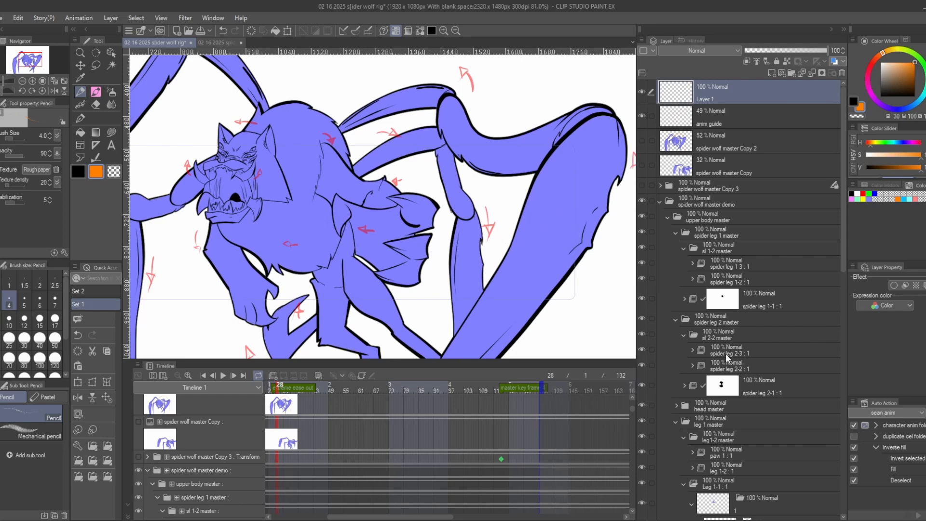
Move only the spider leg 1-3 segment outward, away from its joint with the spider leg 1-2 segment.
left_click(724, 268)
scroll(475, 293, "down", 4)
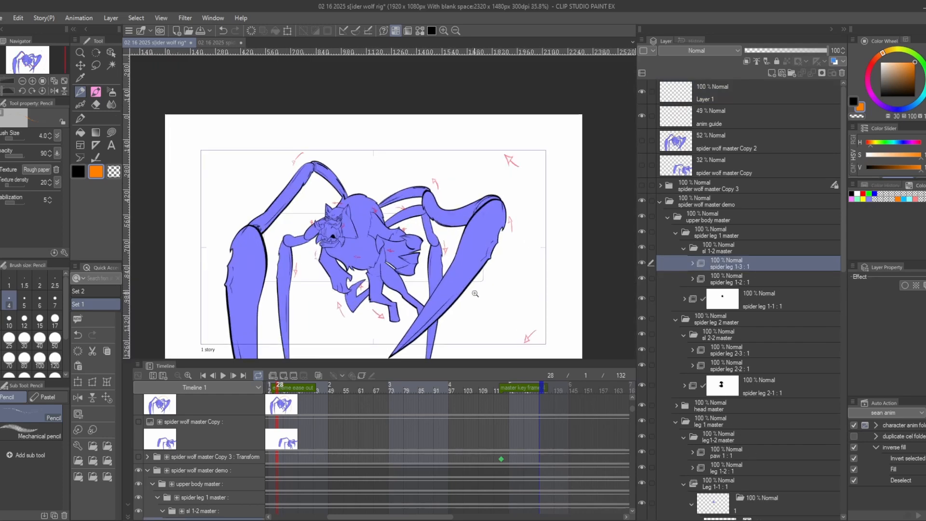
left_click_drag(475, 293, 406, 264)
left_click(77, 382)
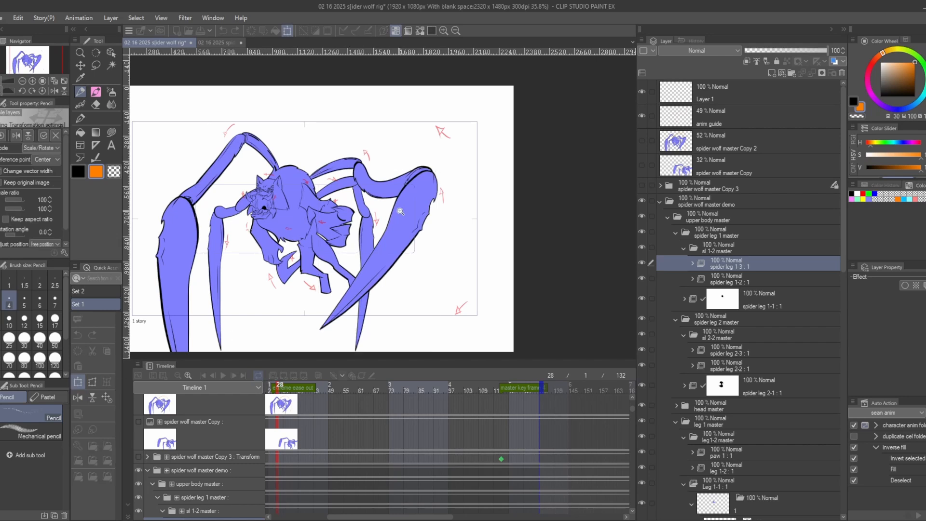
left_click_drag(411, 198, 496, 200)
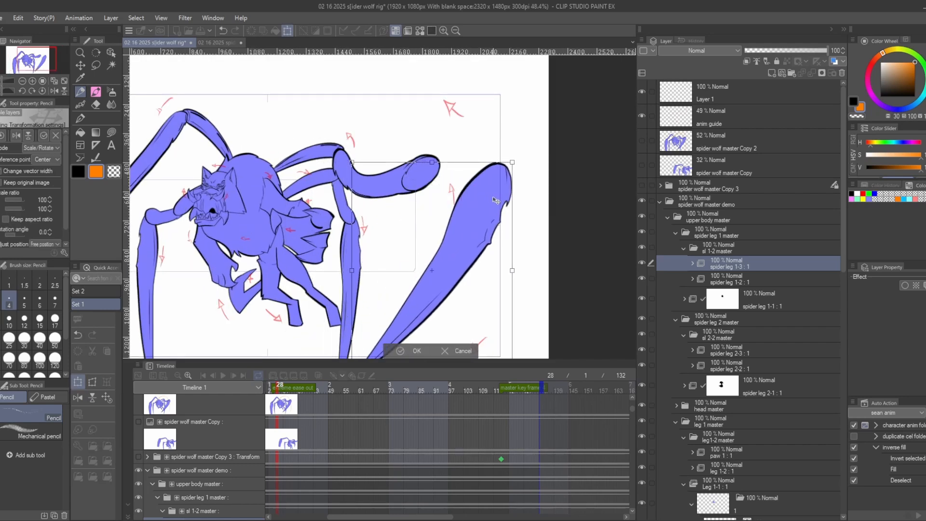
key("ctrl+z")
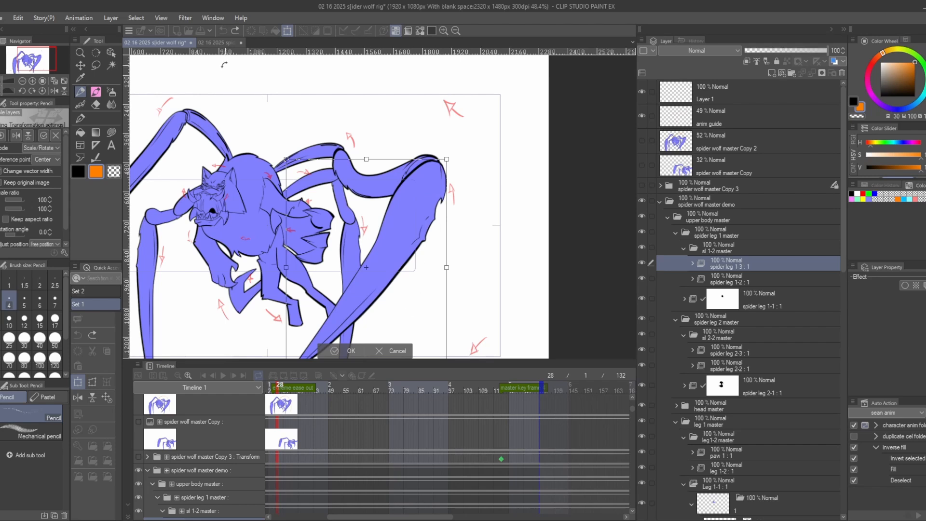
key("ctrl+y")
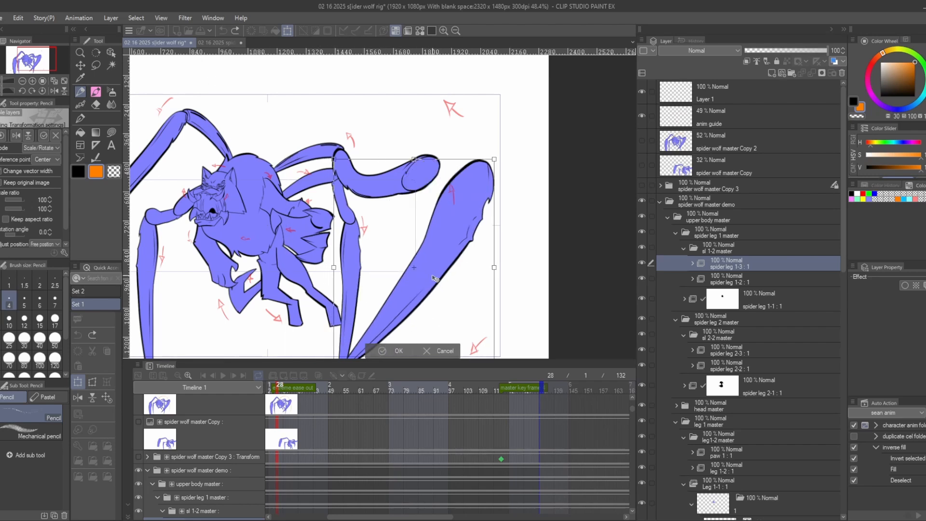
left_click(393, 356)
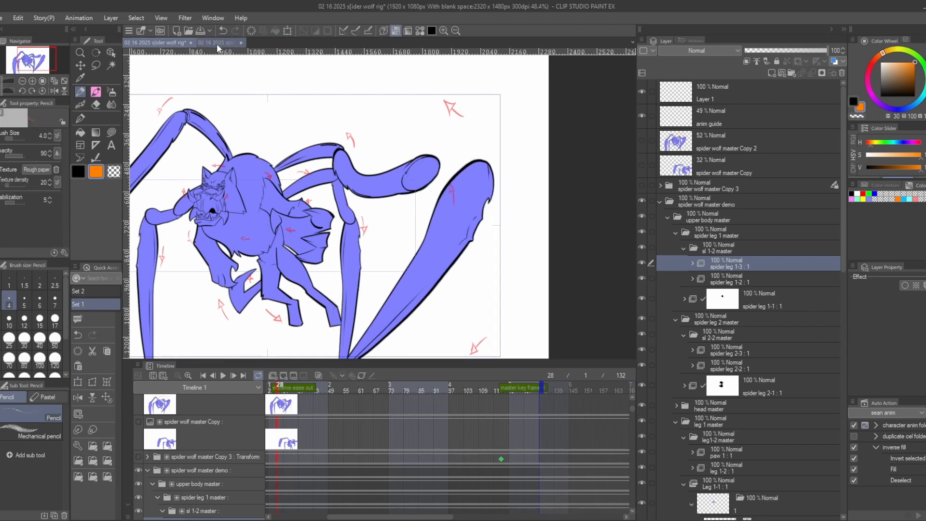
Undo, redo and again undo the spider leg 1-3 move to compare both positions.
left_click(222, 31)
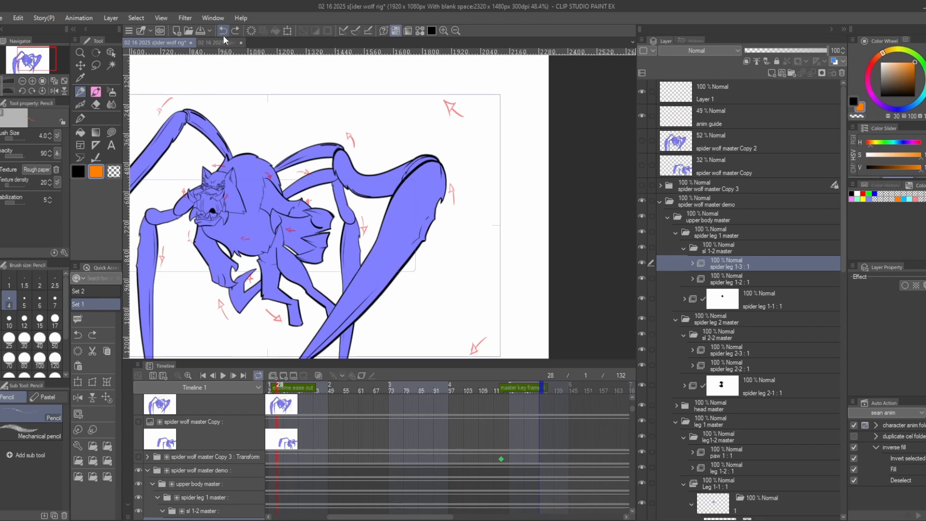
left_click(232, 31)
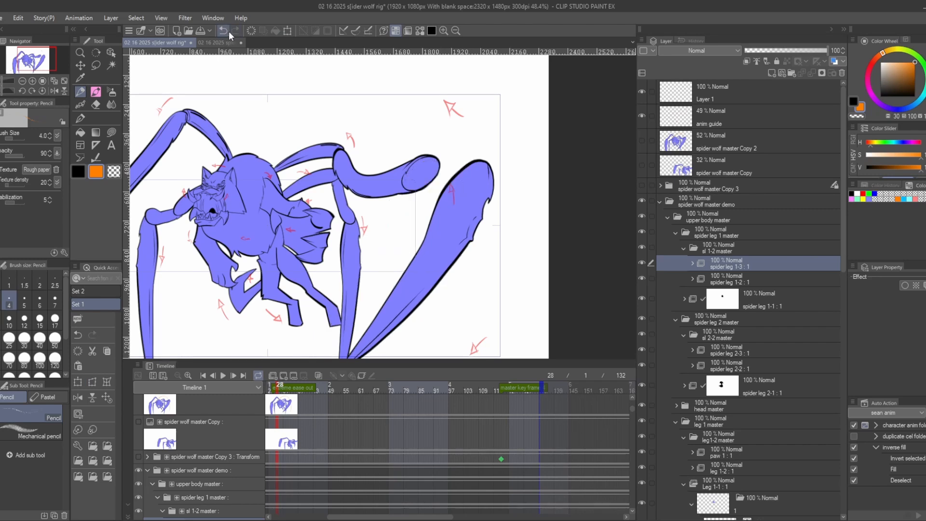
left_click(222, 31)
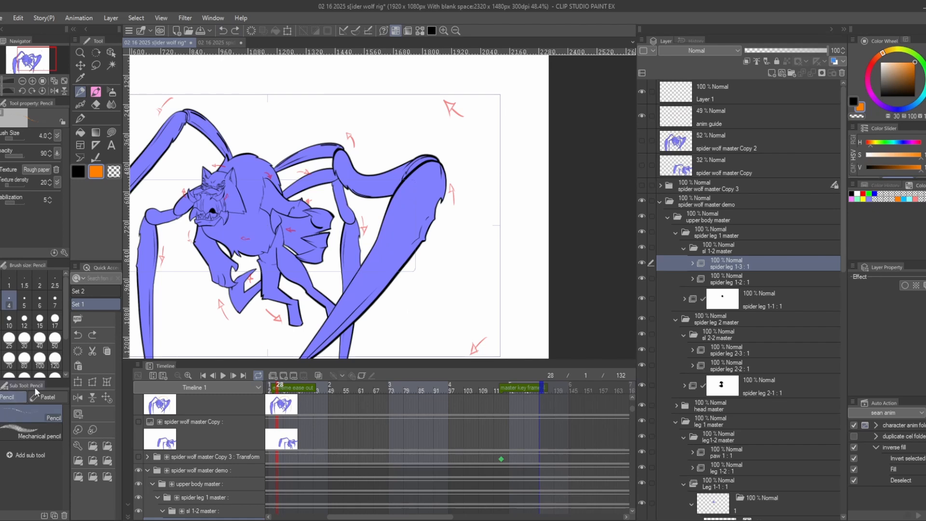
Try rotating only the spider leg 1-3 segment by about -47.6° so its tip swings outward from the wolf.
left_click(78, 382)
left_click_drag(366, 267, 476, 103)
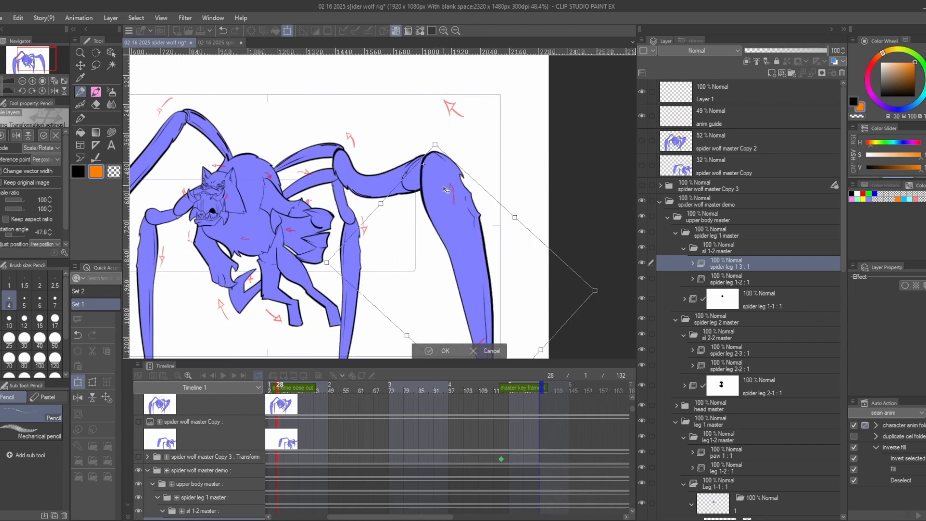
left_click(474, 351)
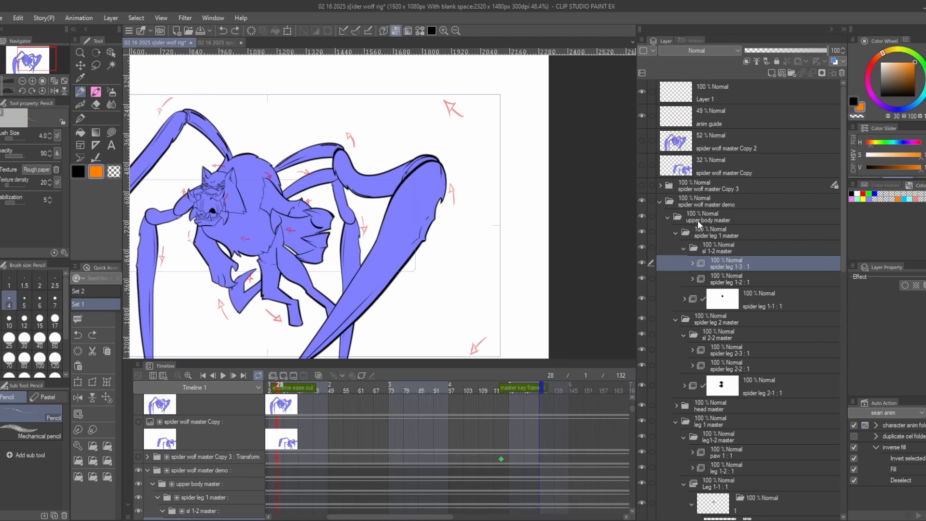
Toggle the border effect of the spider wolf master demo folder off and on to compare the rig's outline.
left_click(702, 204)
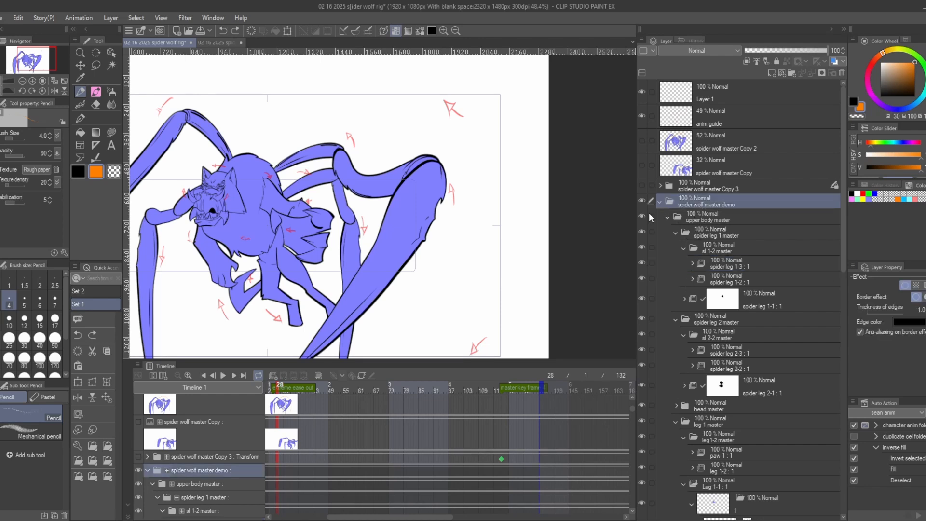
left_click_drag(430, 254, 526, 222)
scroll(527, 237, "down", 3)
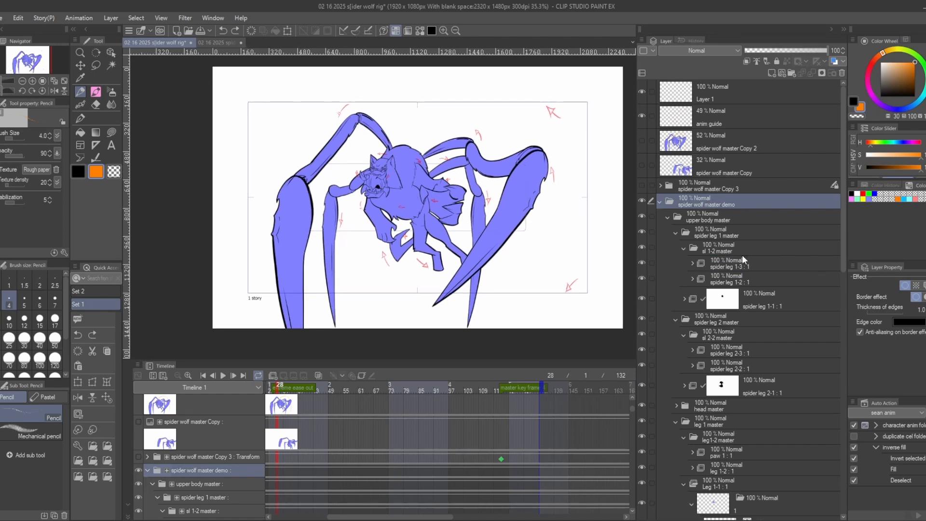
scroll(386, 174, "up", 3)
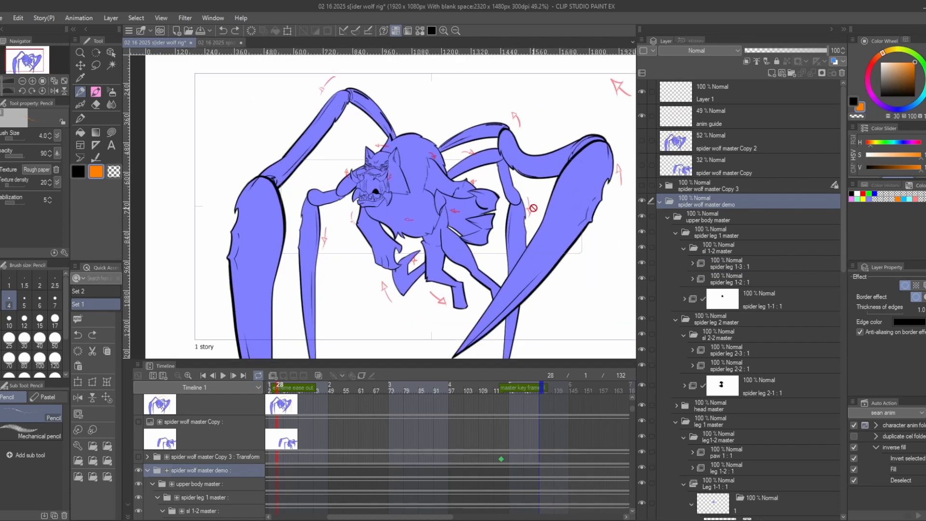
left_click(906, 288)
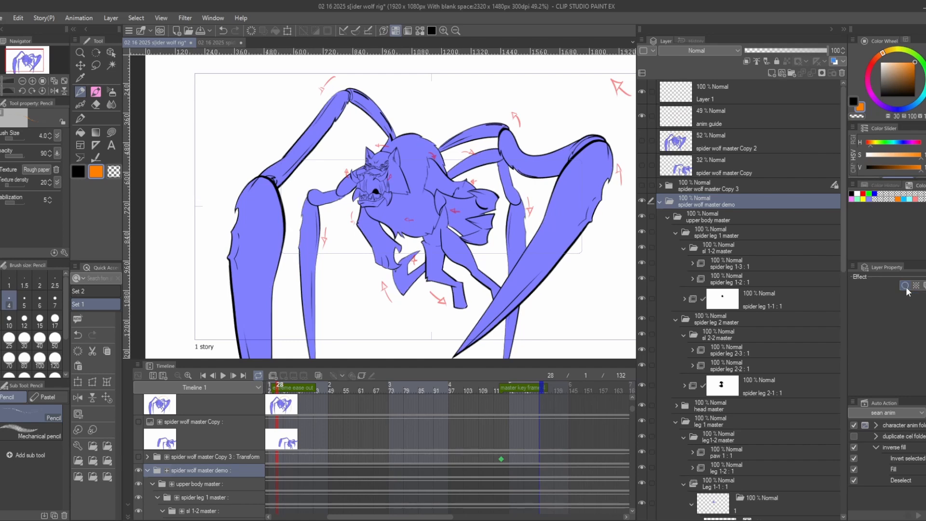
left_click(905, 287)
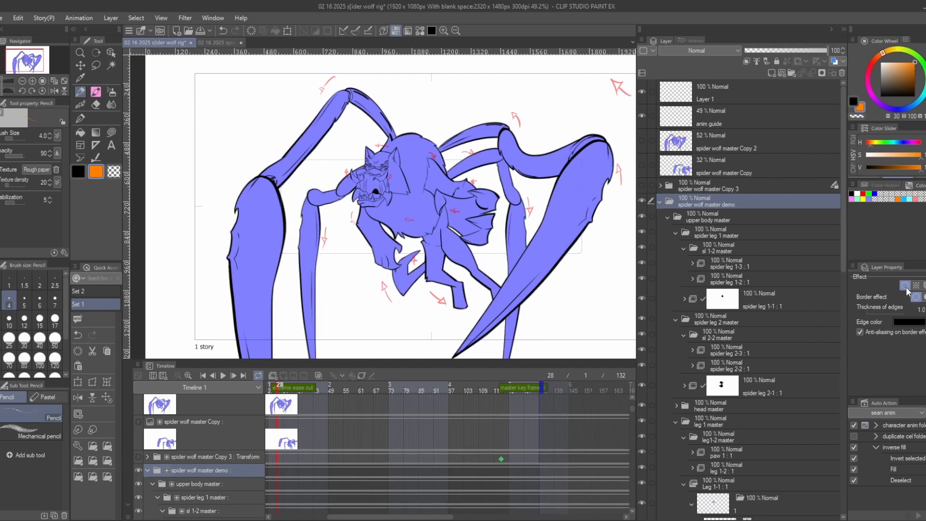
left_click(905, 287)
left_click(905, 287)
left_click(905, 287)
left_click(905, 287)
left_click_drag(481, 255, 482, 261)
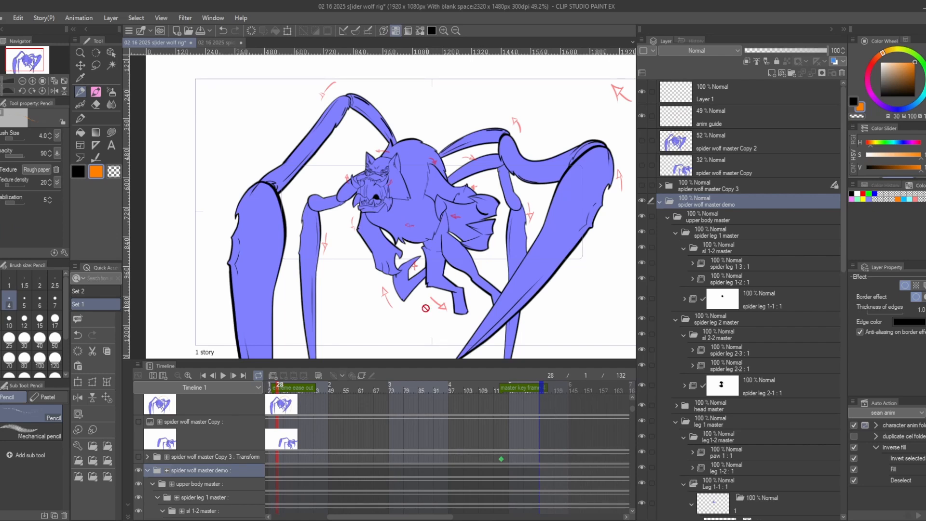
Collapse and hide the spider wolf master demo track, and show the animated spider wolf master Copy 3 rig instead.
left_click_drag(333, 476, 397, 461)
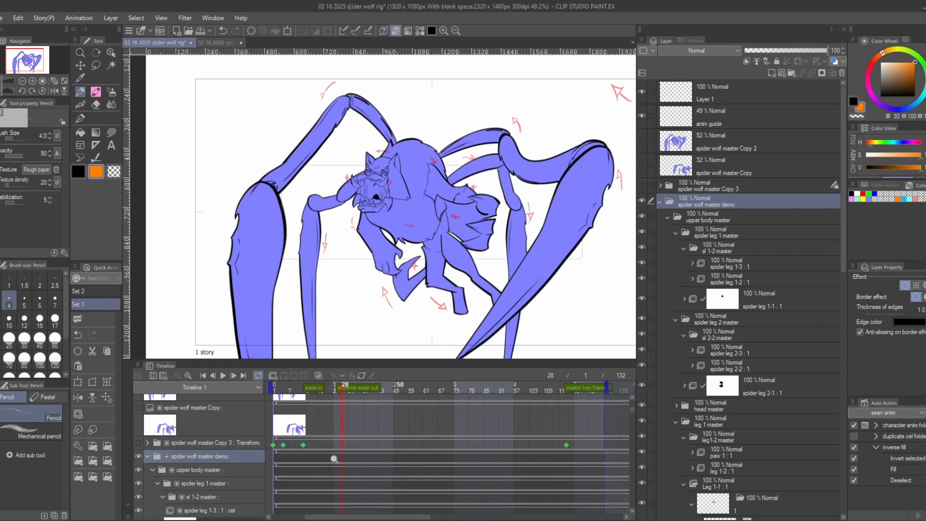
left_click(147, 456)
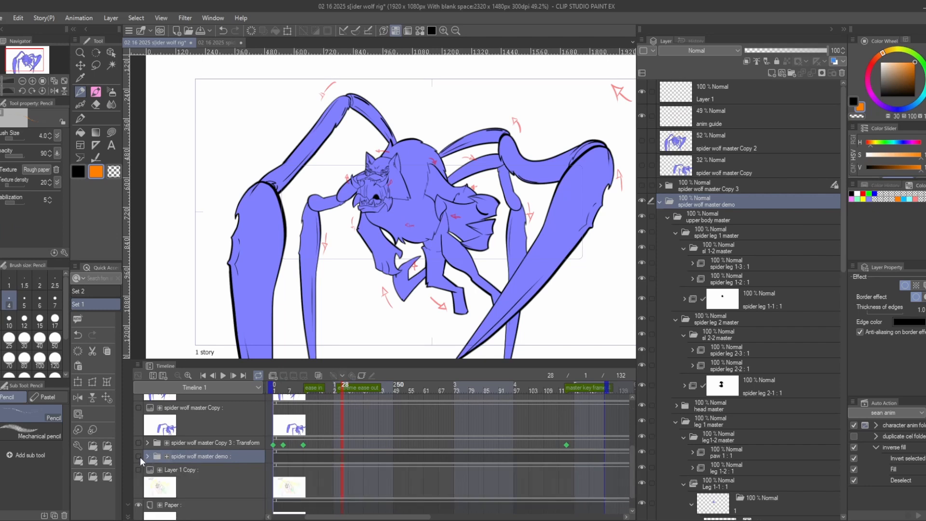
left_click(139, 456)
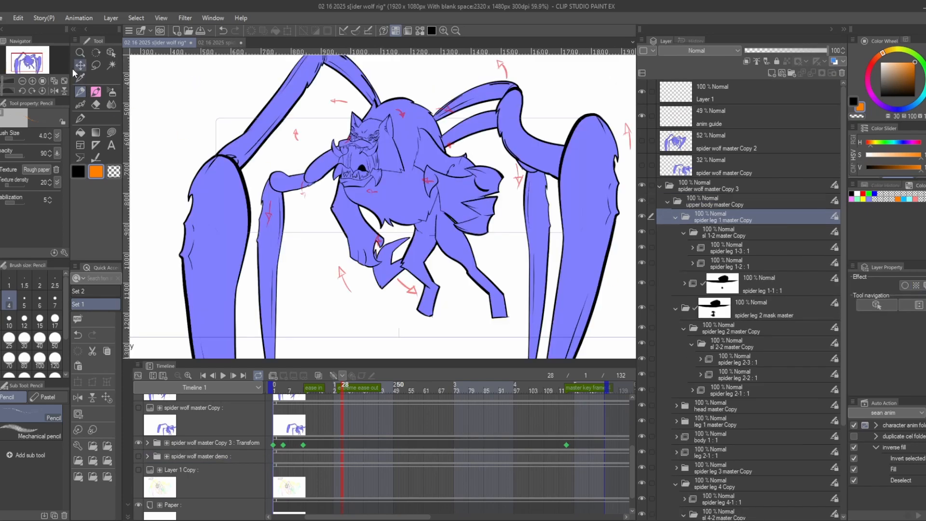
With the Object tool, inspect the transforms of upper body master Copy and spider wolf master Copy 3, including the latter's timeline keyframes.
left_click(112, 53)
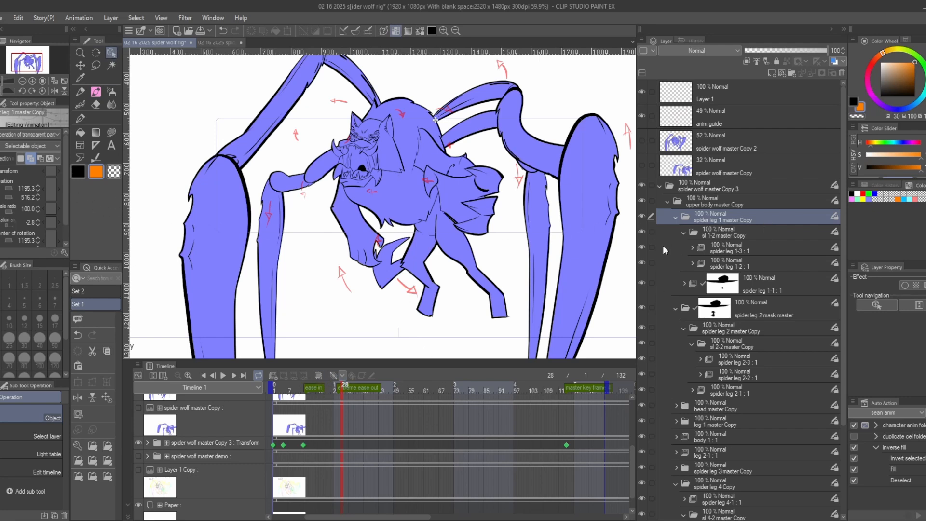
left_click(726, 206)
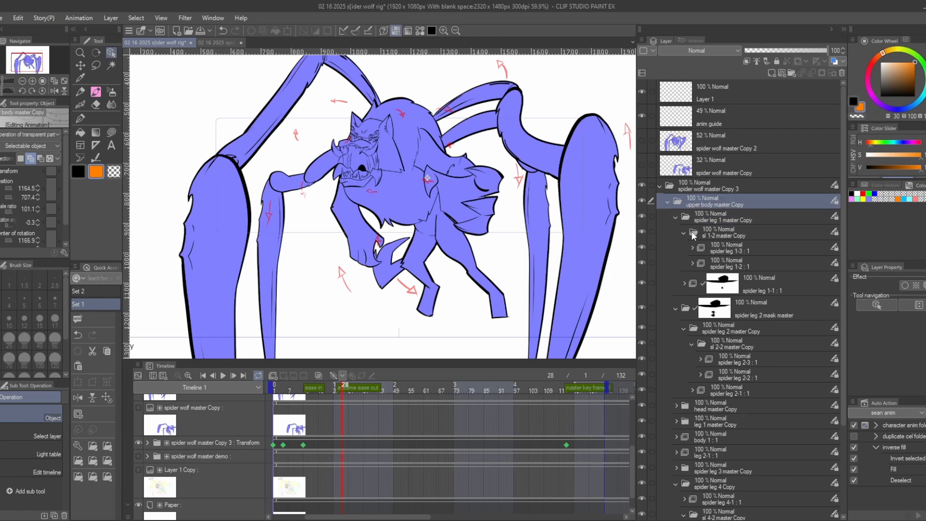
left_click(711, 188)
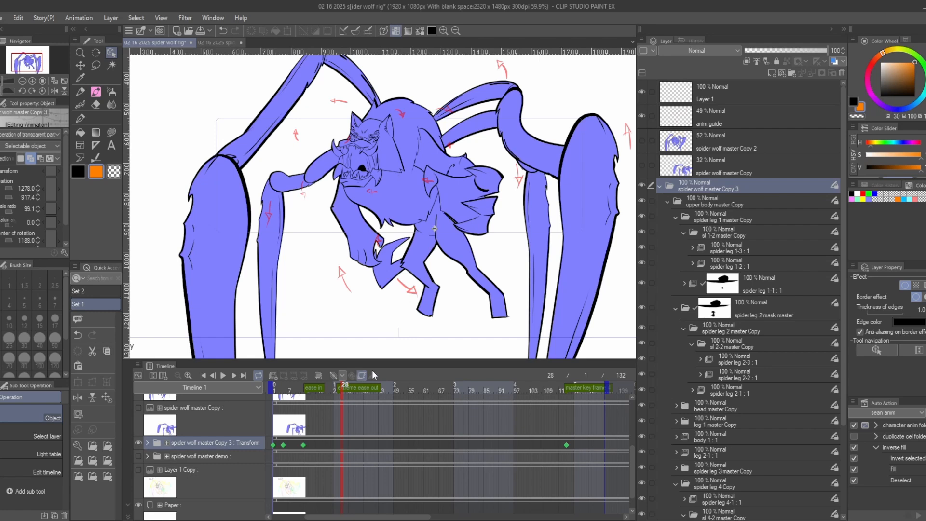
left_click_drag(397, 415, 436, 396)
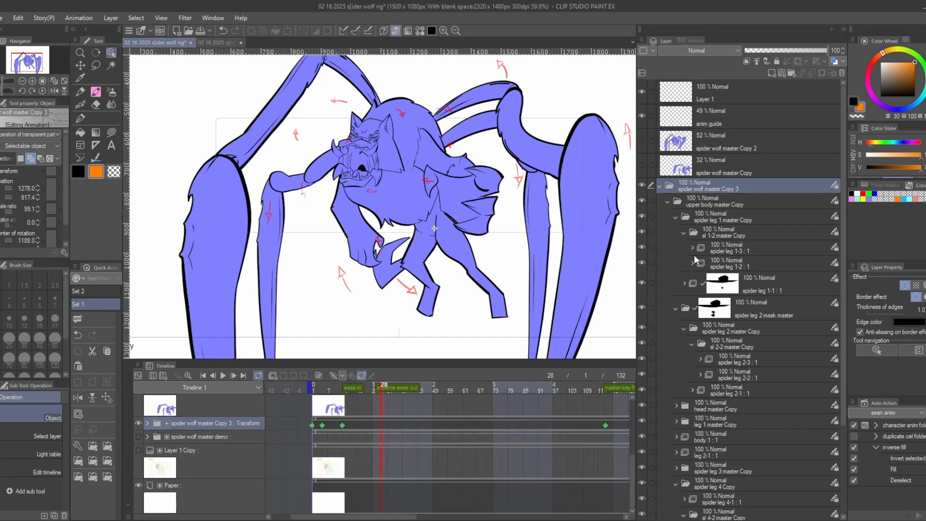
left_click_drag(454, 168, 434, 190)
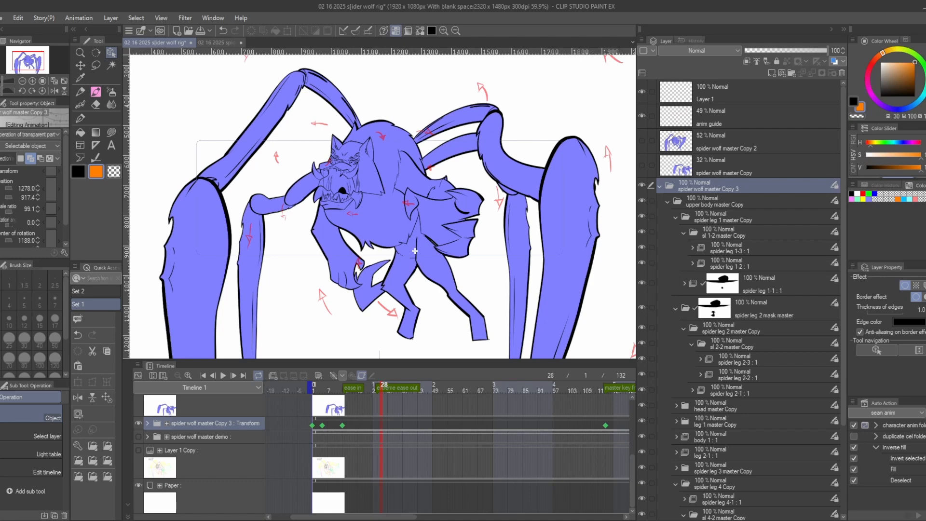
Go to the first frame and examine the whole rig's starting pose and its Transform keyframes.
key("Home")
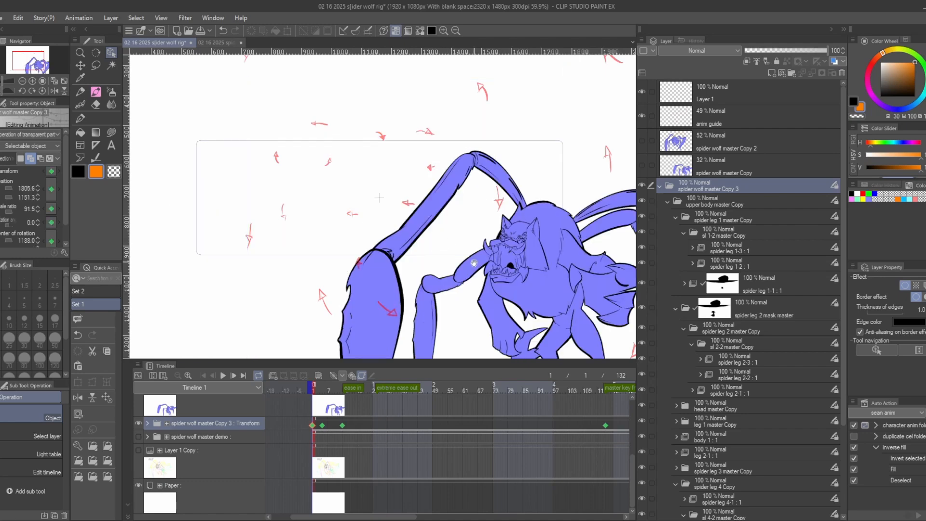
left_click_drag(608, 340, 526, 284)
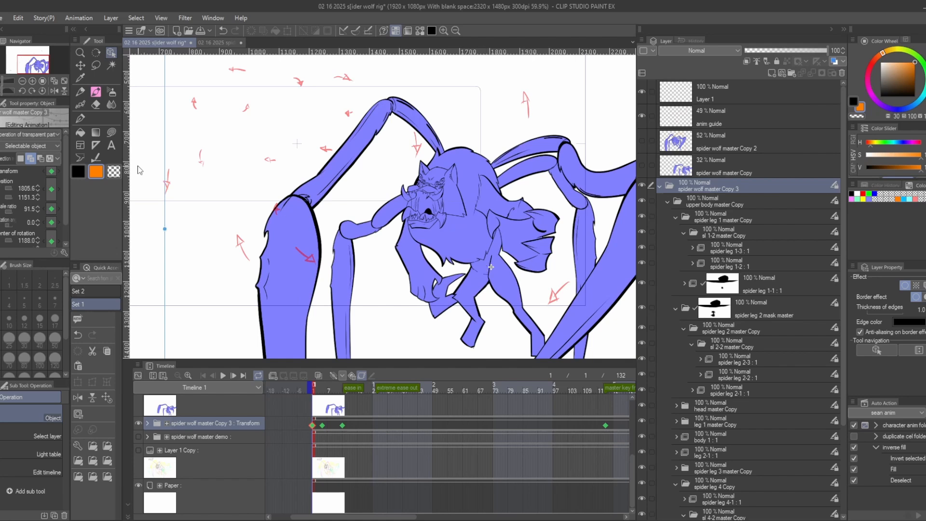
scroll(218, 156, "down", 1)
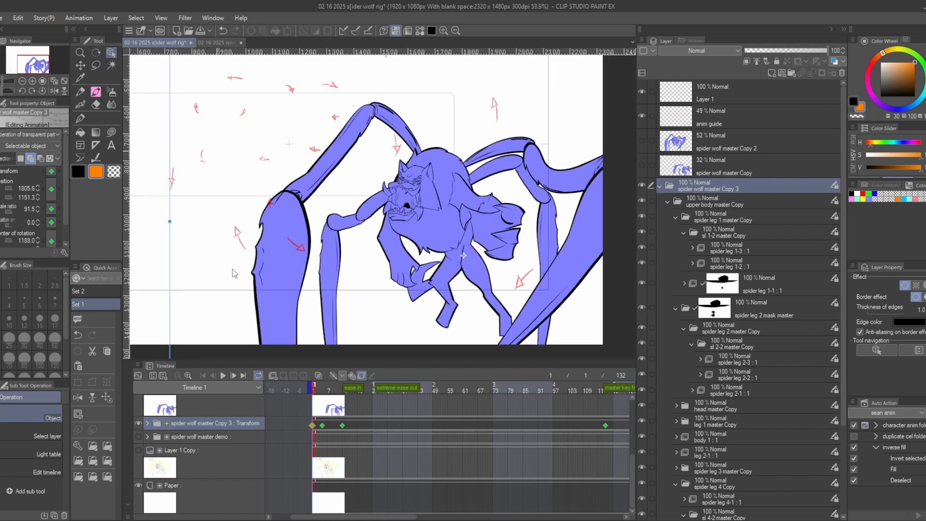
scroll(448, 233, "down", 1)
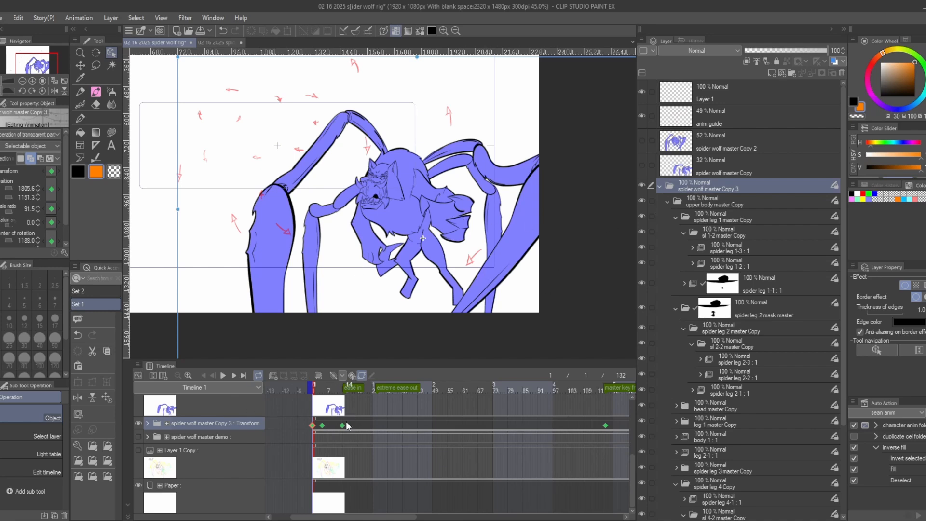
left_click_drag(384, 407, 362, 420)
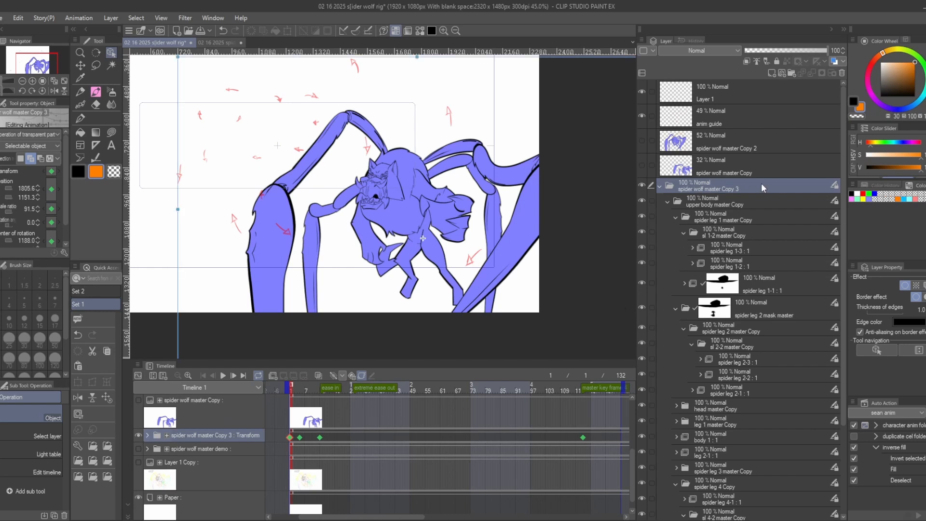
Select the sl 1-2 master Copy folder and examine its transform values and the timeline tracks.
left_click(757, 235)
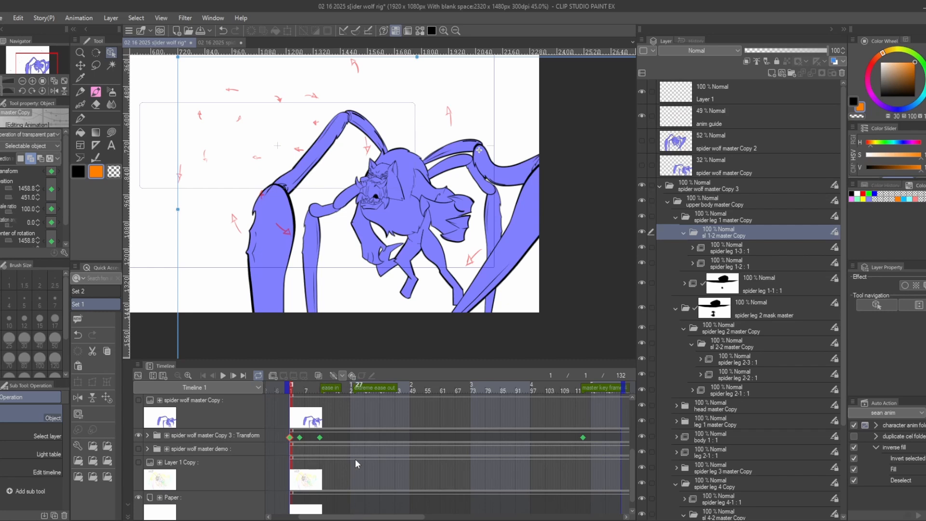
key("space")
left_click_drag(341, 411, 291, 413)
left_click_drag(350, 430, 493, 468)
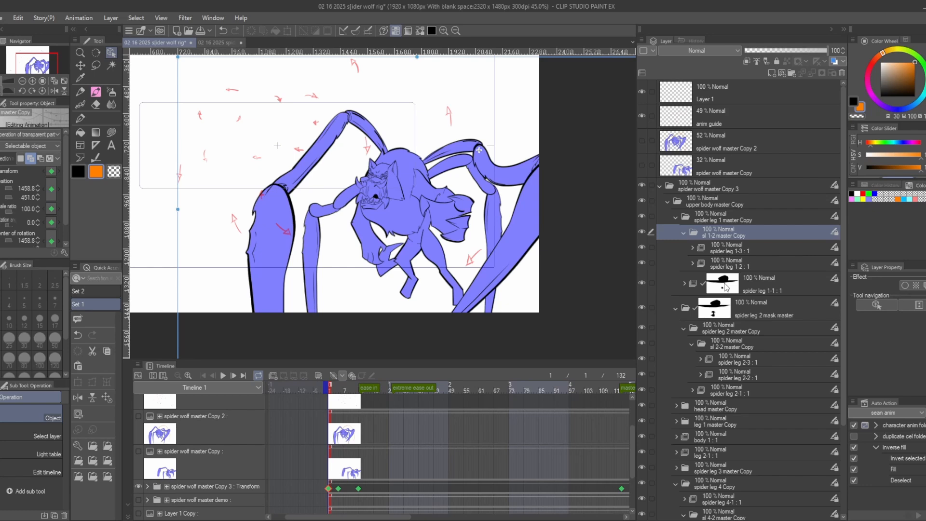